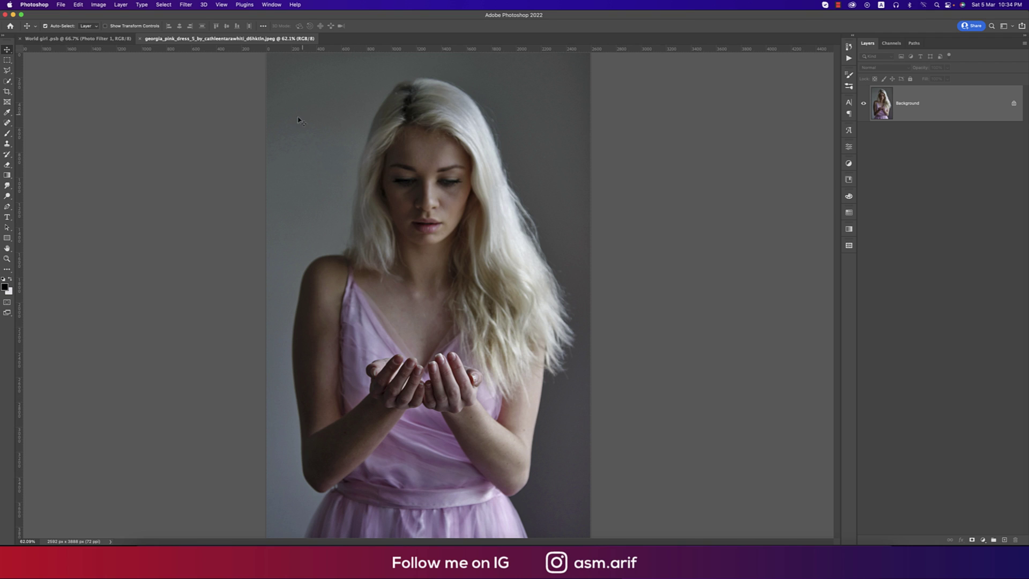
# Switch to the World girl.psb tab to view the girl holding the glowing globe.
pyautogui.hotkey('ctrl', 'Tab')
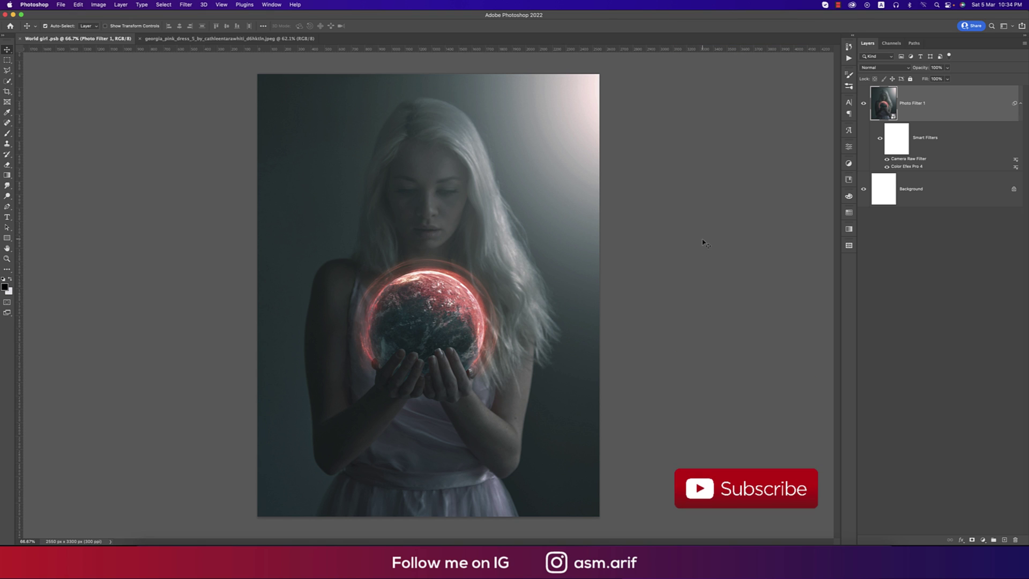
# Create a new blank document from the Print Letter preset.
pyautogui.click(61, 4)
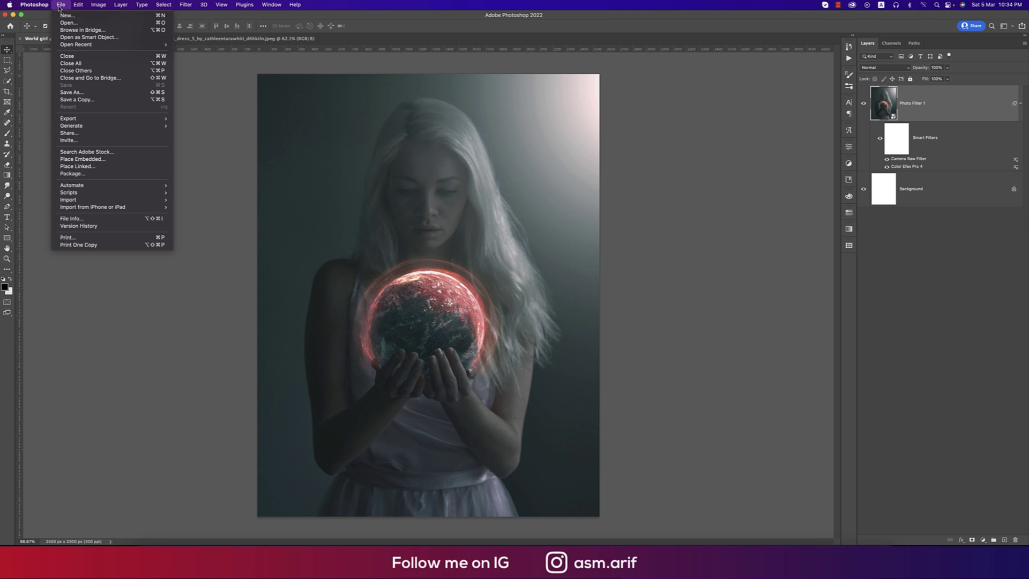
pyautogui.click(63, 16)
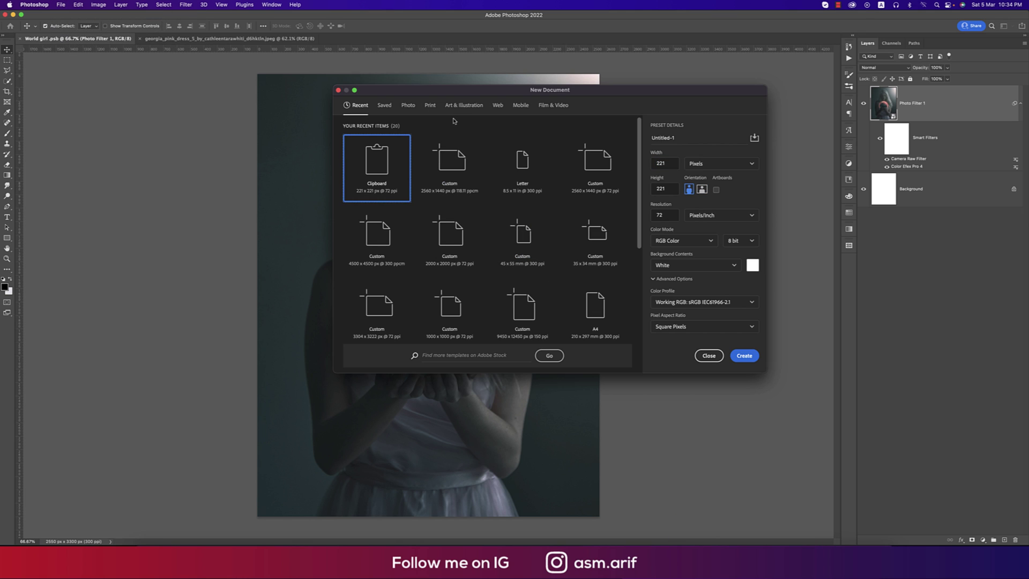
pyautogui.click(408, 107)
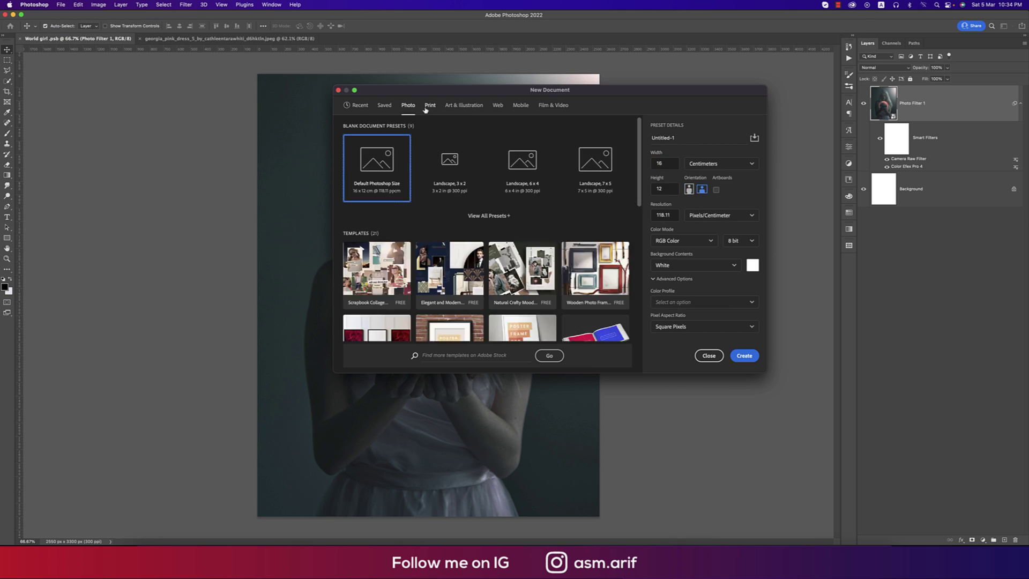
pyautogui.click(430, 106)
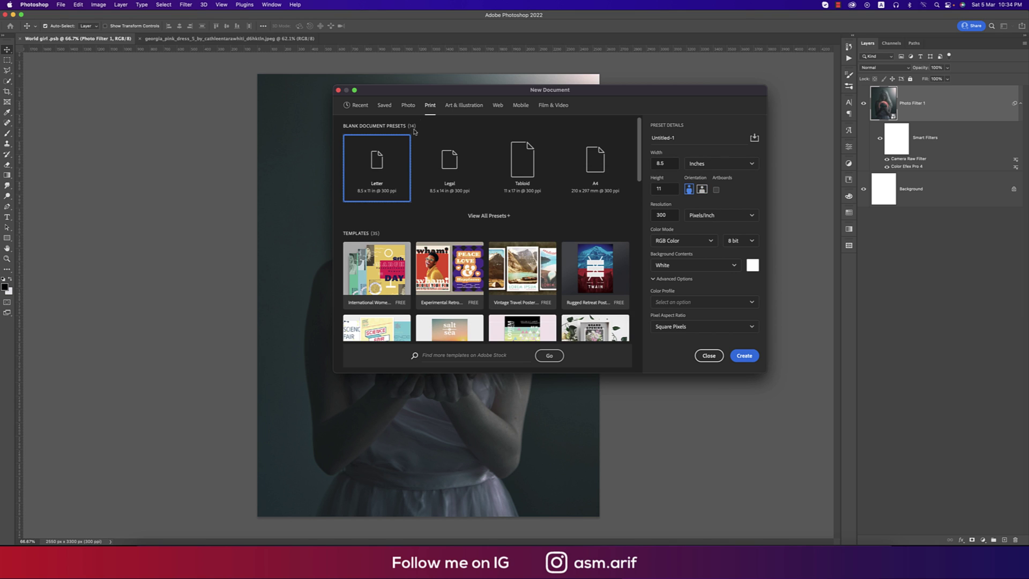
pyautogui.click(753, 358)
# Drag the pink-dress photo into the Letter document and scale it to fill the page height.
pyautogui.click(308, 38)
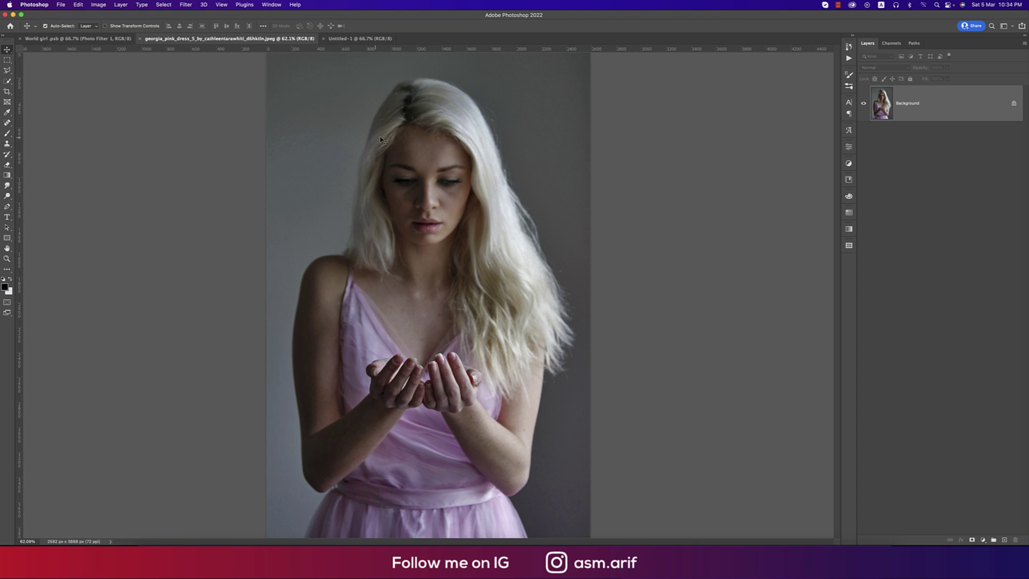
pyautogui.moveTo(329, 41); pyautogui.dragTo(397, 201)
pyautogui.moveTo(439, 226); pyautogui.dragTo(465, 271)
pyautogui.hotkey('ctrl', 't')
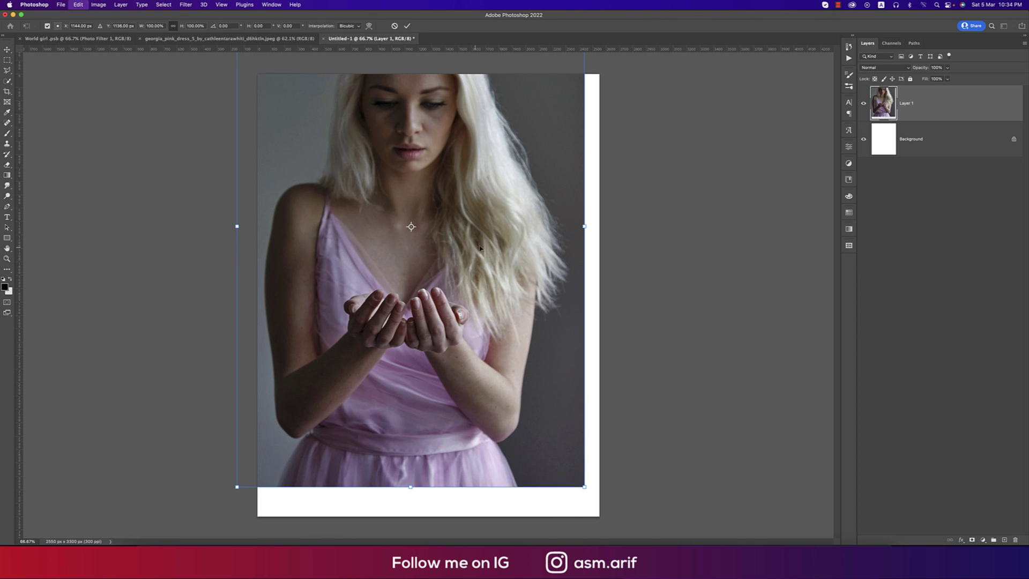
pyautogui.moveTo(585, 227); pyautogui.dragTo(509, 227)
pyautogui.moveTo(425, 250); pyautogui.dragTo(470, 251)
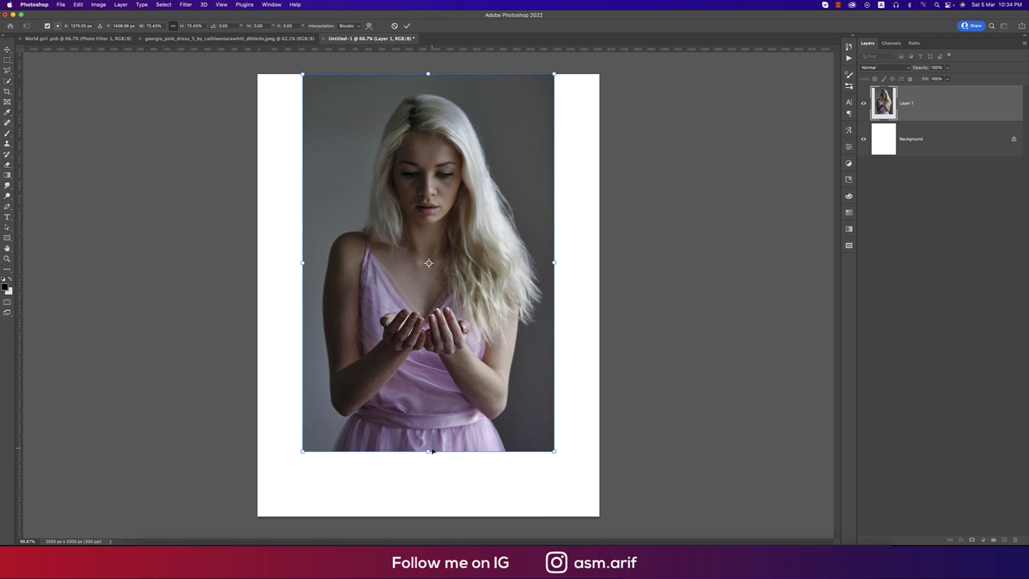
pyautogui.moveTo(430, 454); pyautogui.dragTo(429, 516)
pyautogui.click(407, 25)
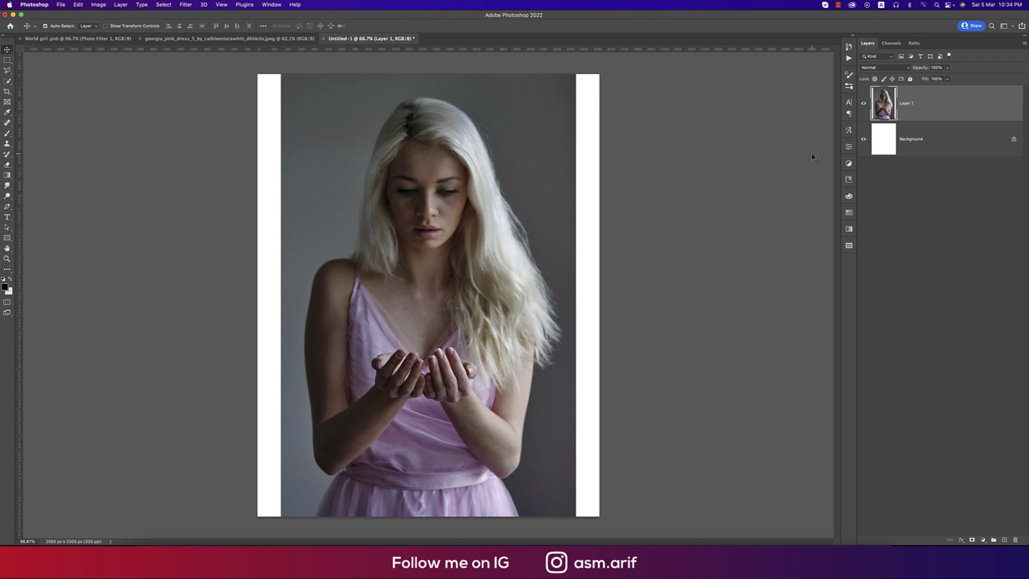
pyautogui.rightClick(930, 114)
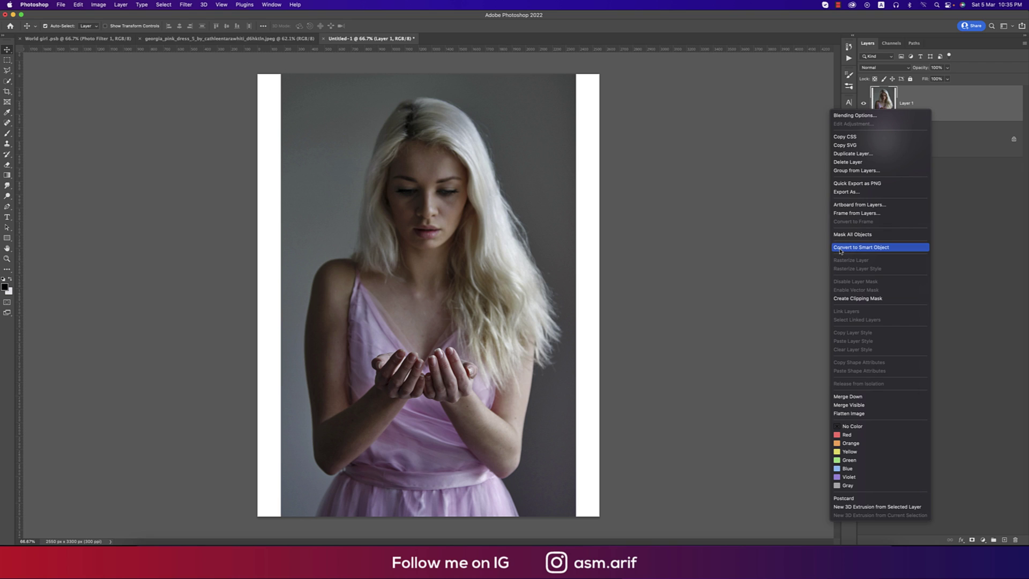
pyautogui.click(734, 250)
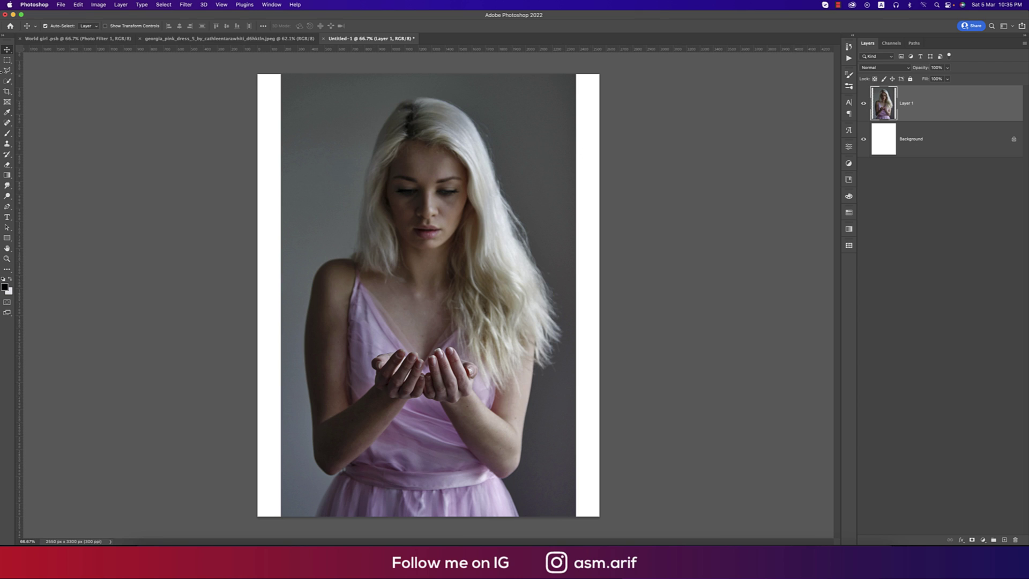
# Marquee the left white strip and Content-Aware Fill it onto a new layer.
pyautogui.click(7, 60)
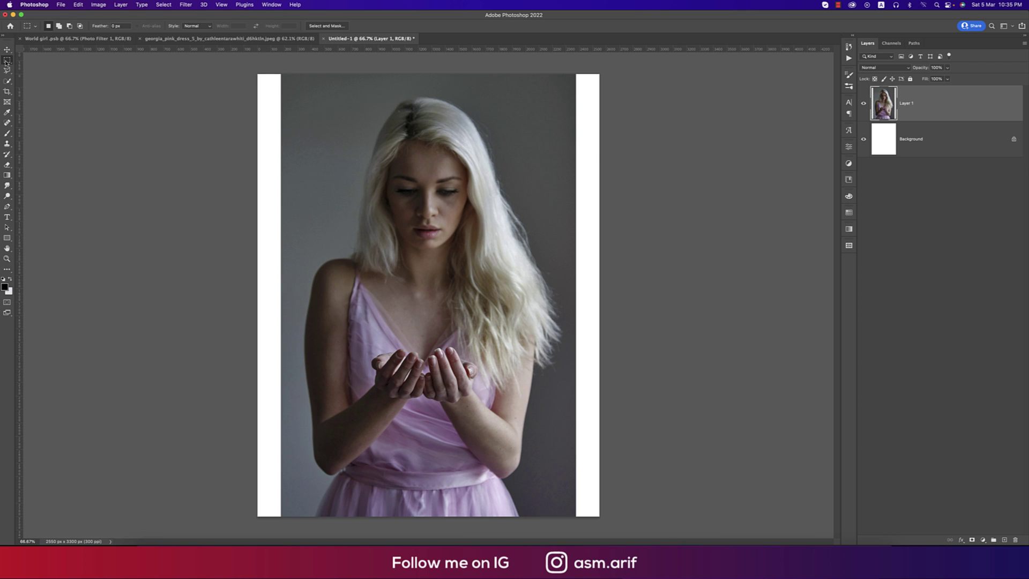
pyautogui.moveTo(249, 74); pyautogui.dragTo(286, 521)
pyautogui.click(79, 5)
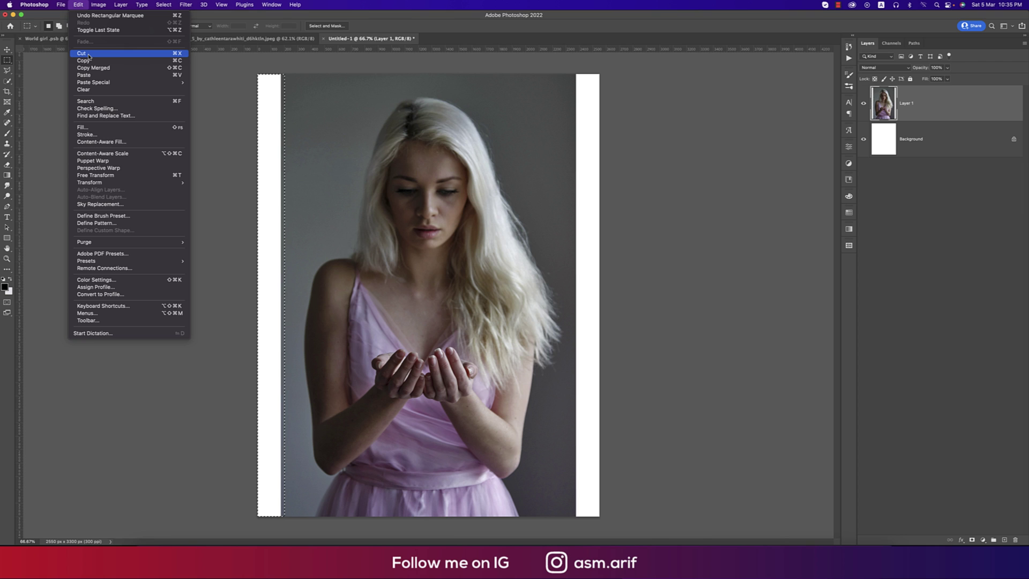
pyautogui.click(100, 141)
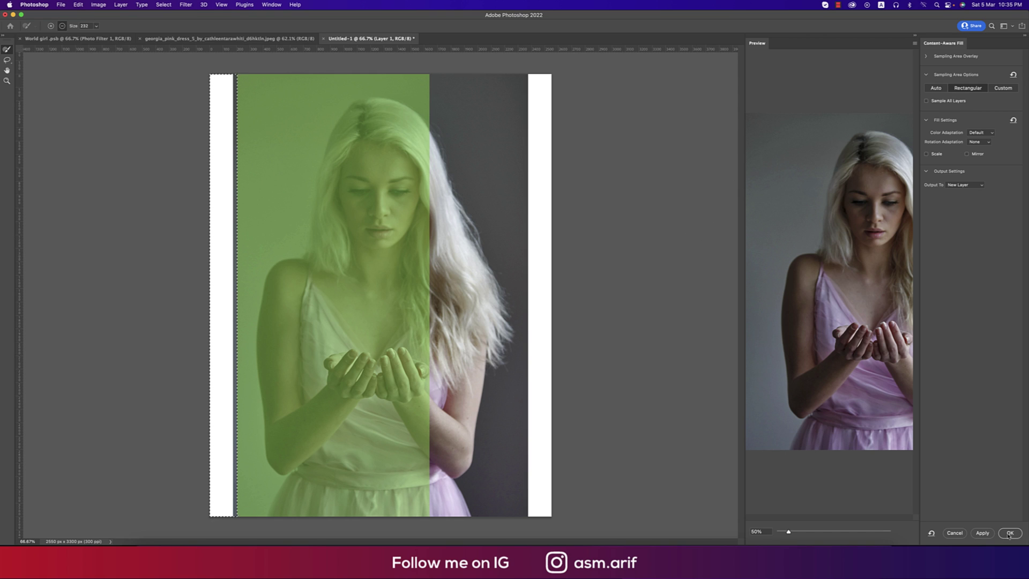
pyautogui.press('Return')
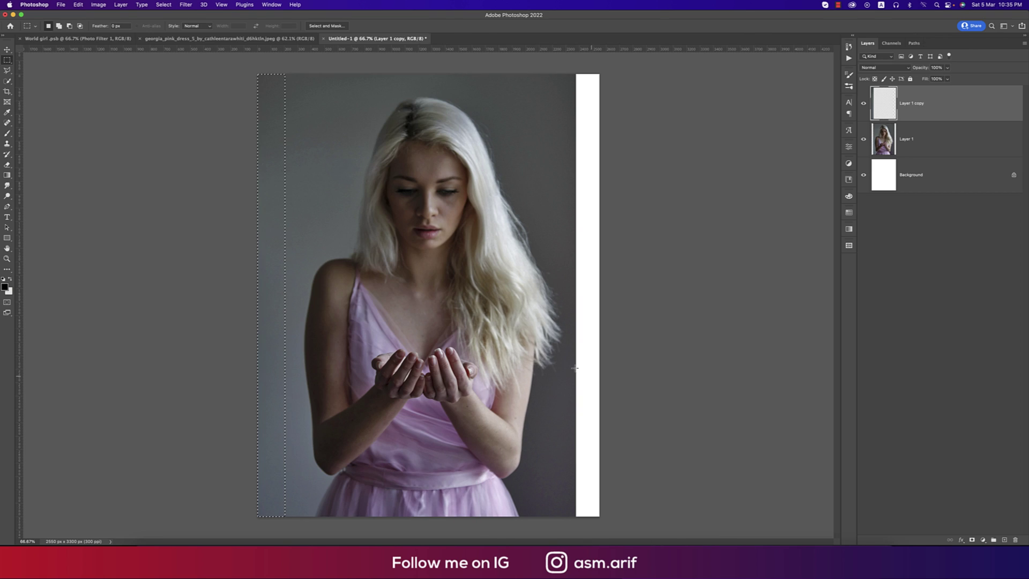
# Select the right white strip and Content-Aware Fill it from the photo layer onto a new layer.
pyautogui.click(362, 248)
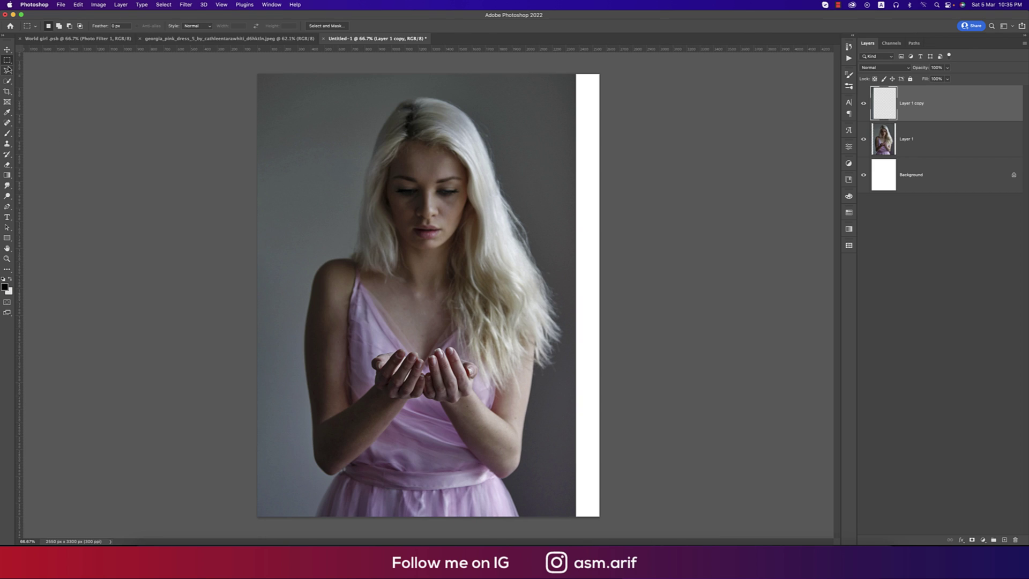
pyautogui.moveTo(575, 72); pyautogui.dragTo(645, 509)
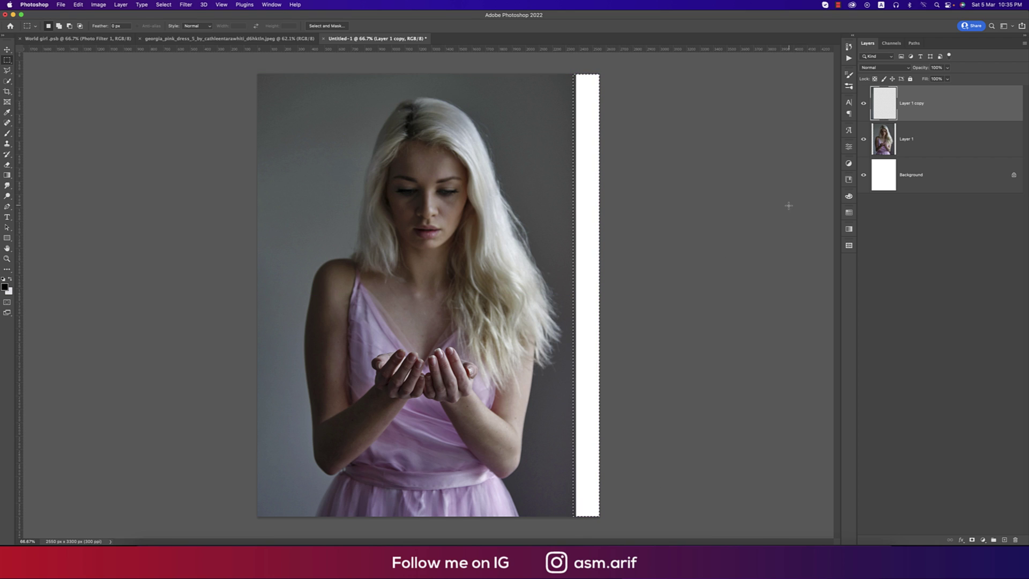
pyautogui.hotkey('alt', '[')
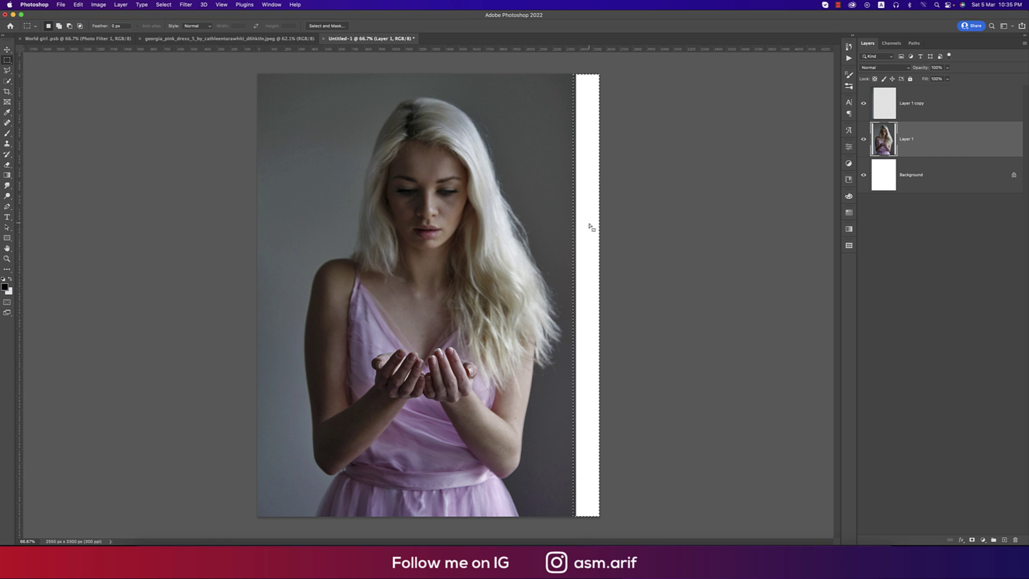
pyautogui.click(78, 5)
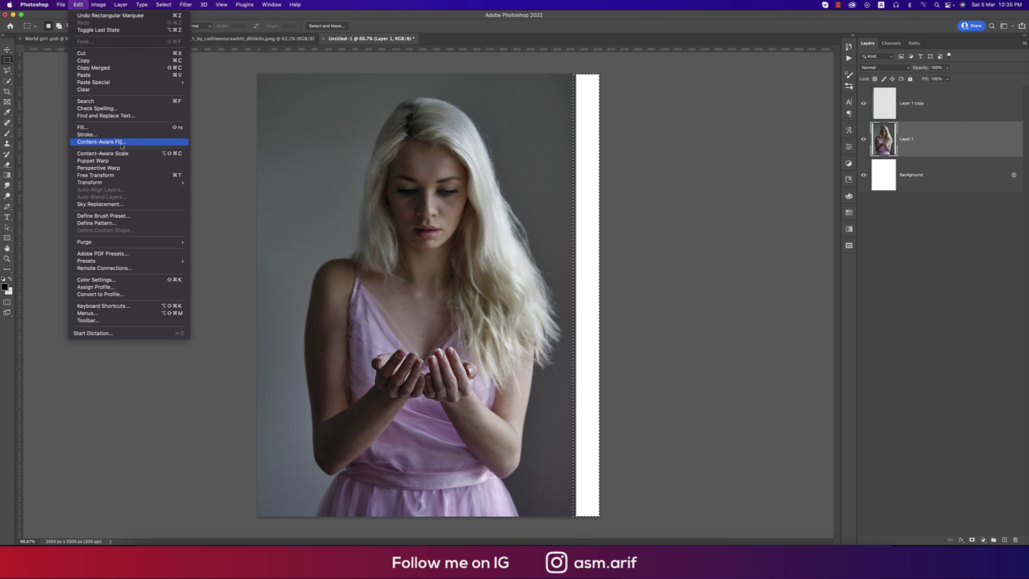
pyautogui.click(134, 141)
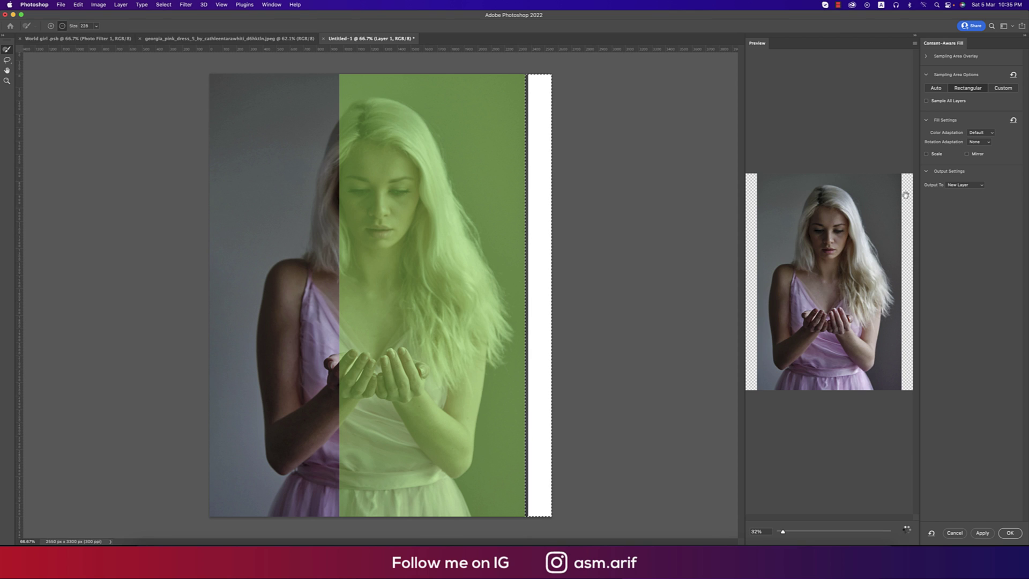
pyautogui.scroll(3, 905, 257)
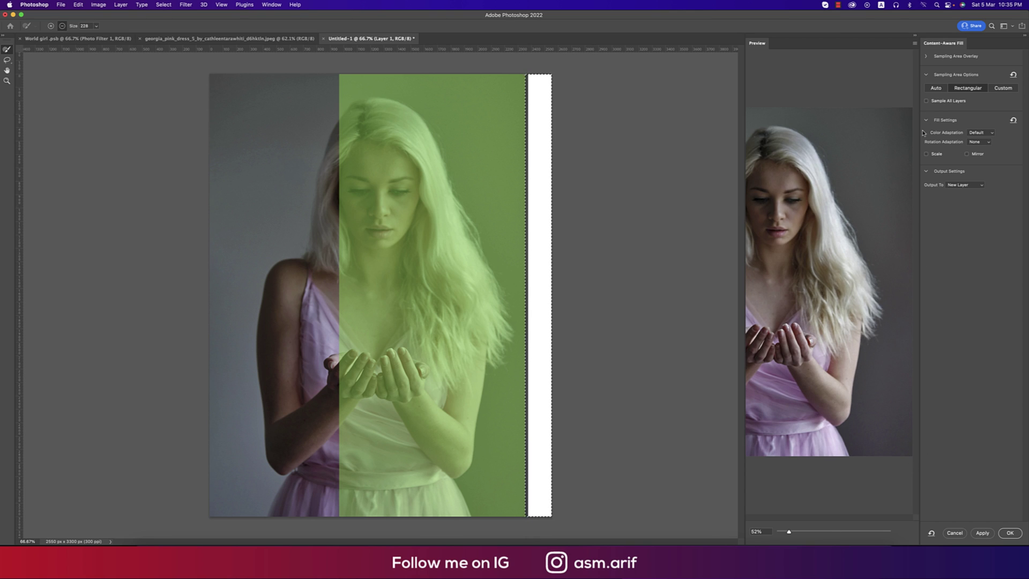
pyautogui.click(1009, 532)
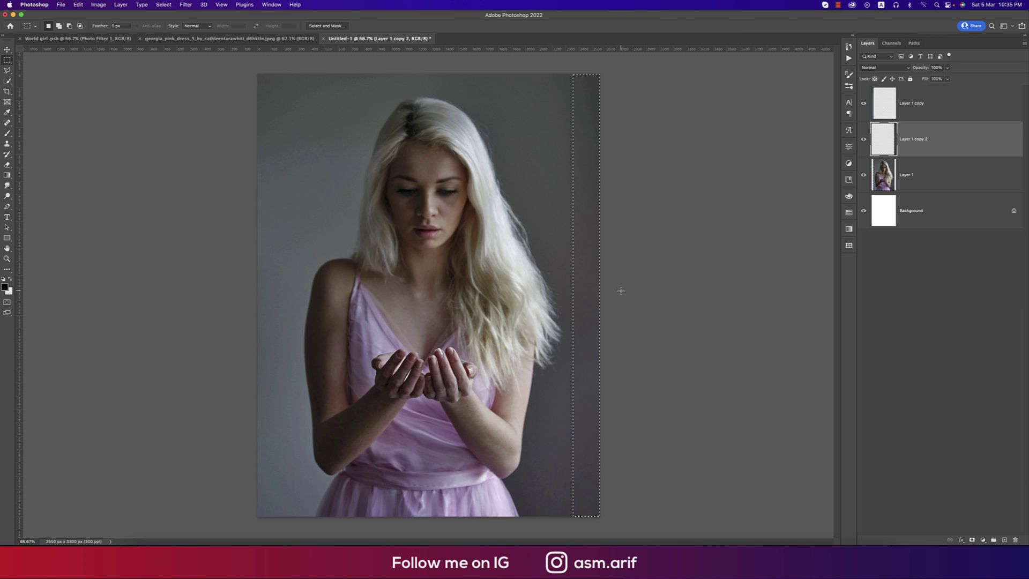
# Deselect, merge the three image layers into one, and name it 'girl'.
pyautogui.press('super+d')
pyautogui.press('v')
pyautogui.click(937, 99)
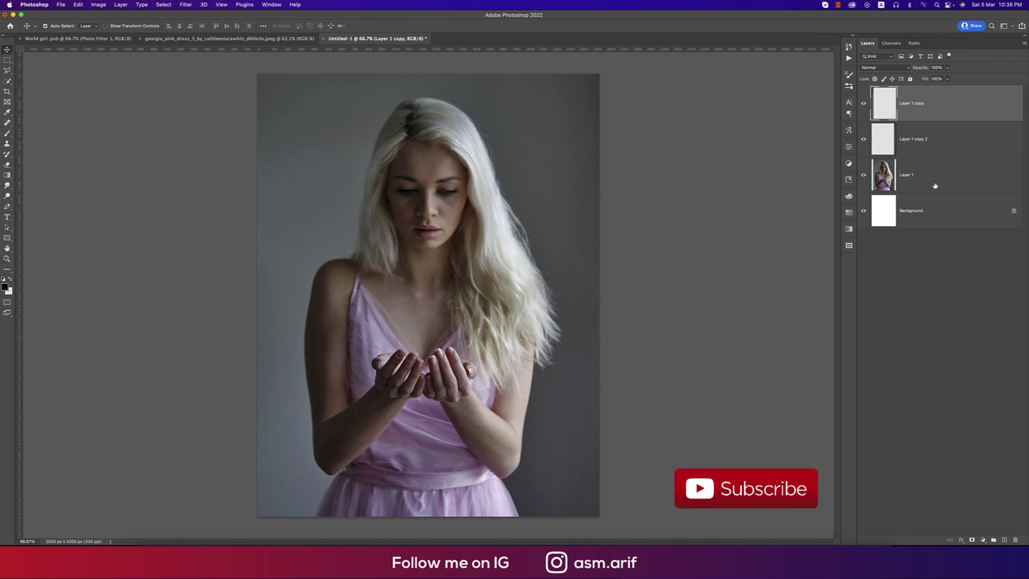
pyautogui.keyDown('shift'); pyautogui.click(934, 184); pyautogui.keyUp('shift')
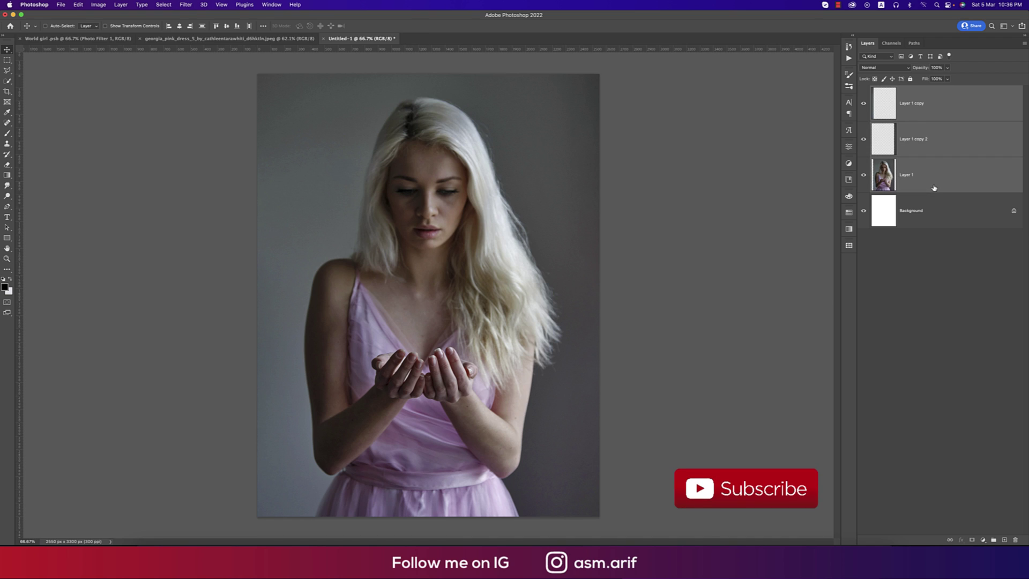
pyautogui.press('super+e')
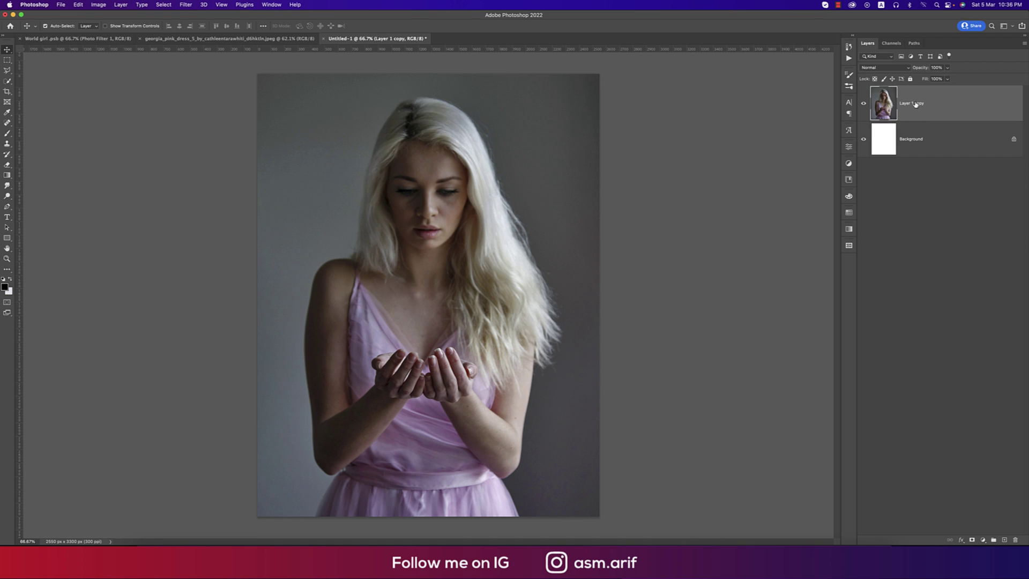
pyautogui.write('o')
pyautogui.write('irl')
pyautogui.press('Return')
# Place Embedded the earth image from the TUTORIAL ENG 2021 / 21-2-22 folder.
pyautogui.click(67, 4)
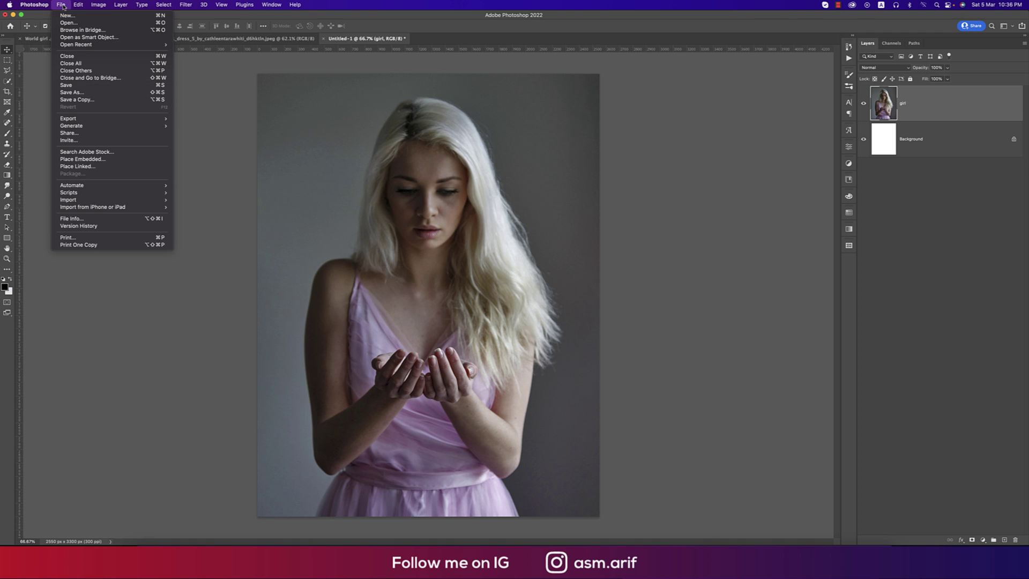
pyautogui.click(86, 159)
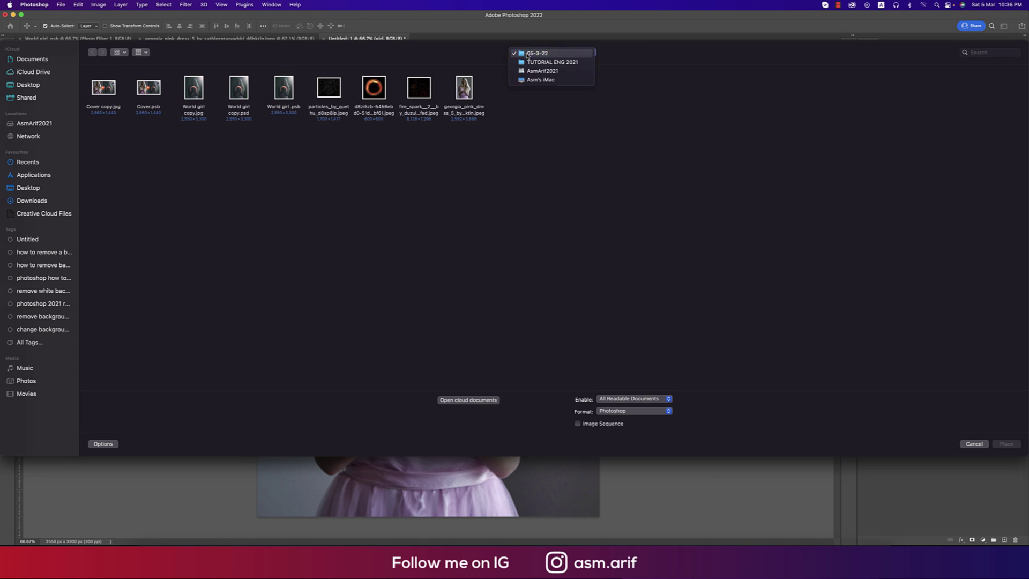
pyautogui.click(530, 53)
pyautogui.click(530, 62)
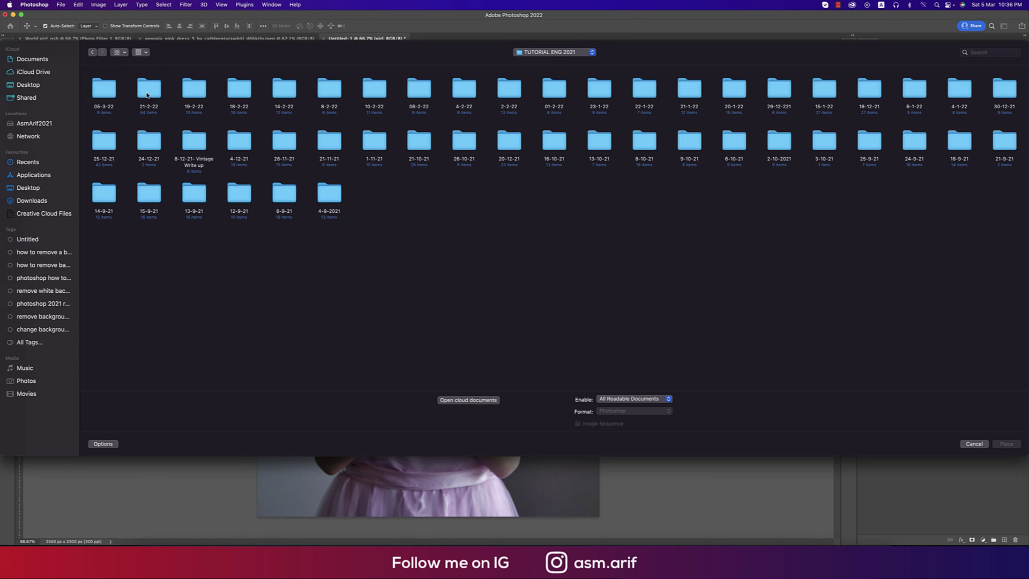
pyautogui.doubleClick(148, 95)
pyautogui.doubleClick(148, 140)
# Shrink the planet onto her cupped hands, flip it horizontally, and commit.
pyautogui.moveTo(427, 125); pyautogui.dragTo(428, 330)
pyautogui.moveTo(438, 407); pyautogui.dragTo(436, 334)
pyautogui.rightClick(464, 304)
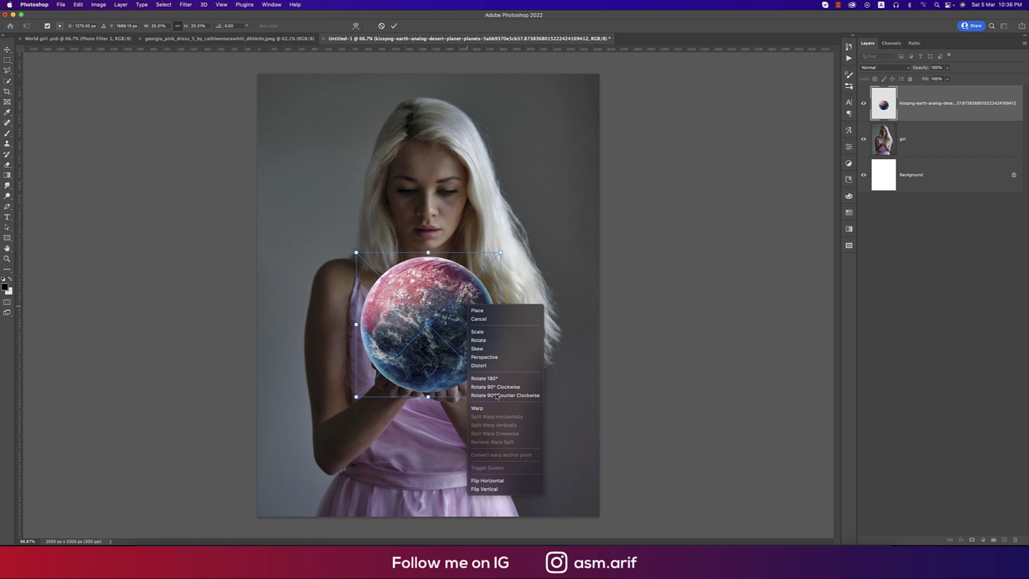
pyautogui.click(518, 482)
pyautogui.press('Return')
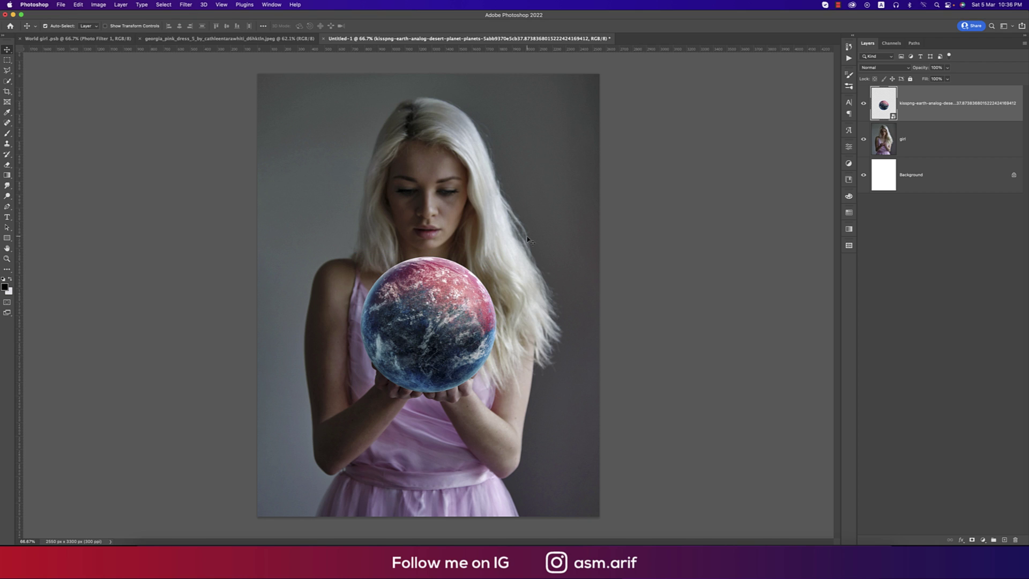
# Rasterize the planet layer and rename it 'earth'.
pyautogui.rightClick(903, 108)
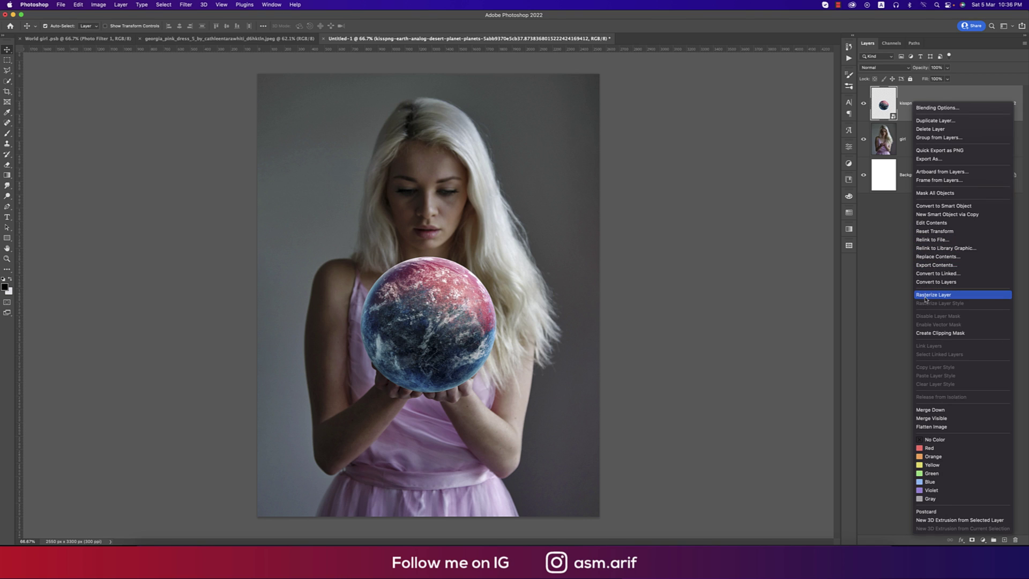
pyautogui.click(935, 294)
pyautogui.doubleClick(914, 103)
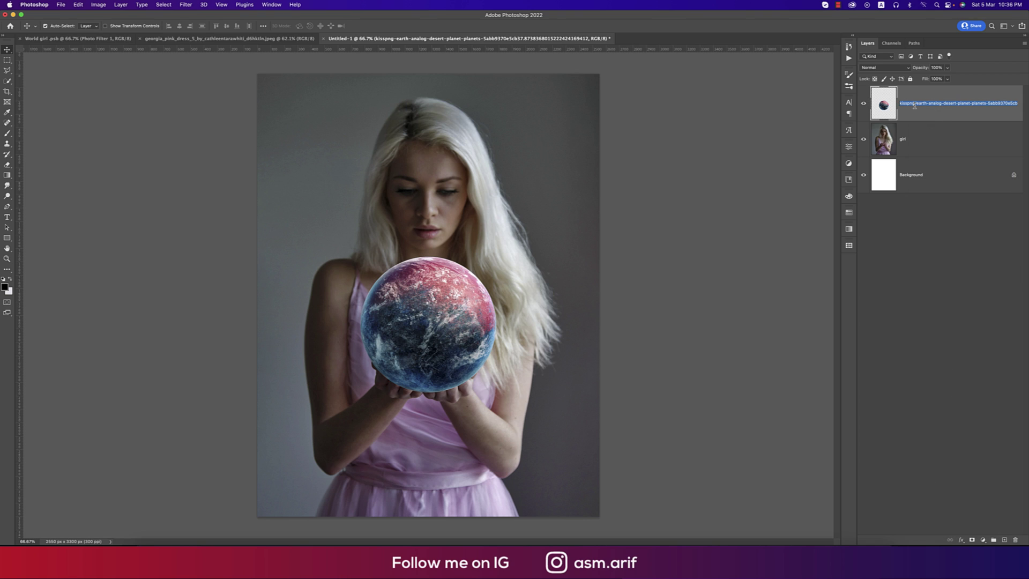
pyautogui.write('earth')
pyautogui.press('Return')
# Hide the earth layer using its visibility eye.
pyautogui.click(863, 103)
pyautogui.click(863, 103)
pyautogui.click(863, 103)
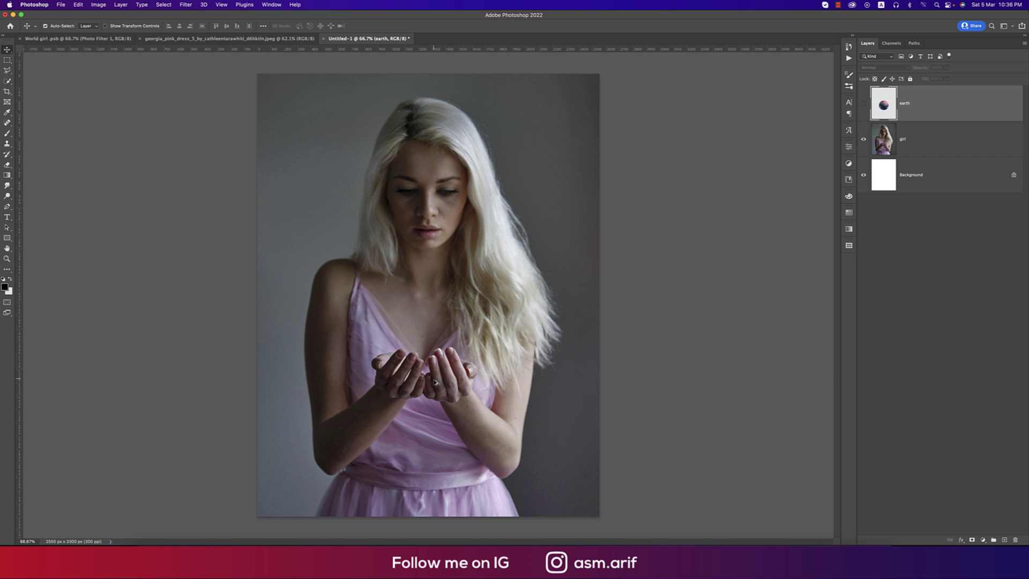
pyautogui.scroll(5, 411, 378)
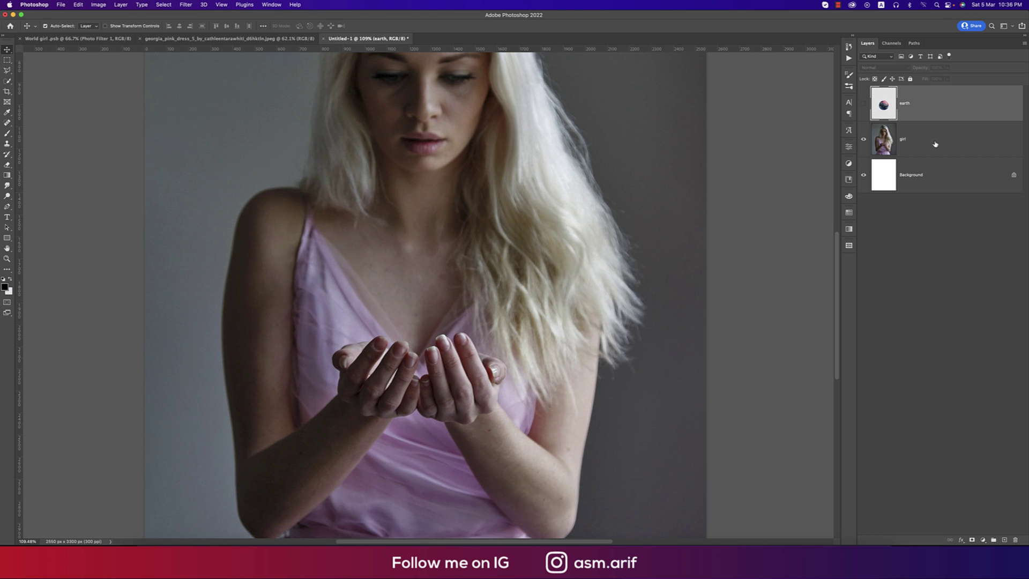
# On the girl layer, trace a closed Pen path around both cupped hands and fingers.
pyautogui.click(935, 143)
pyautogui.scroll(4, 351, 355)
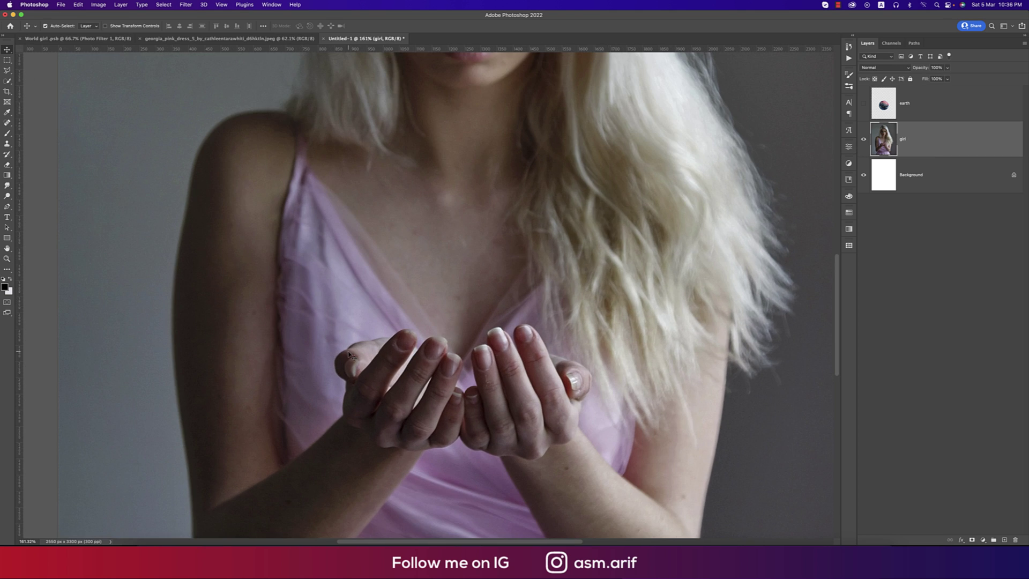
pyautogui.press('p')
pyautogui.scroll(3, 351, 370)
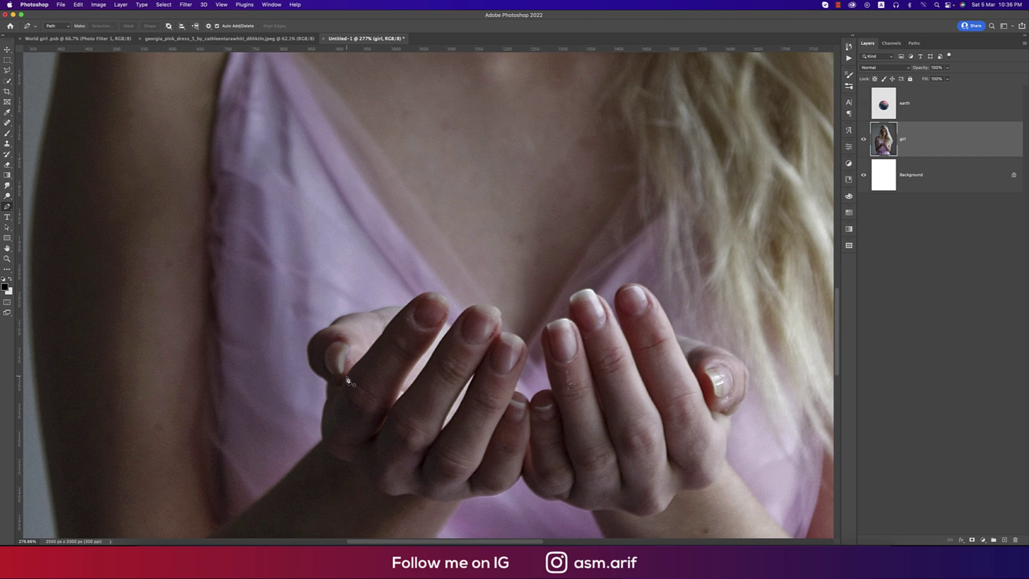
pyautogui.click(346, 376)
pyautogui.moveTo(351, 366); pyautogui.dragTo(363, 361)
pyautogui.click(377, 340)
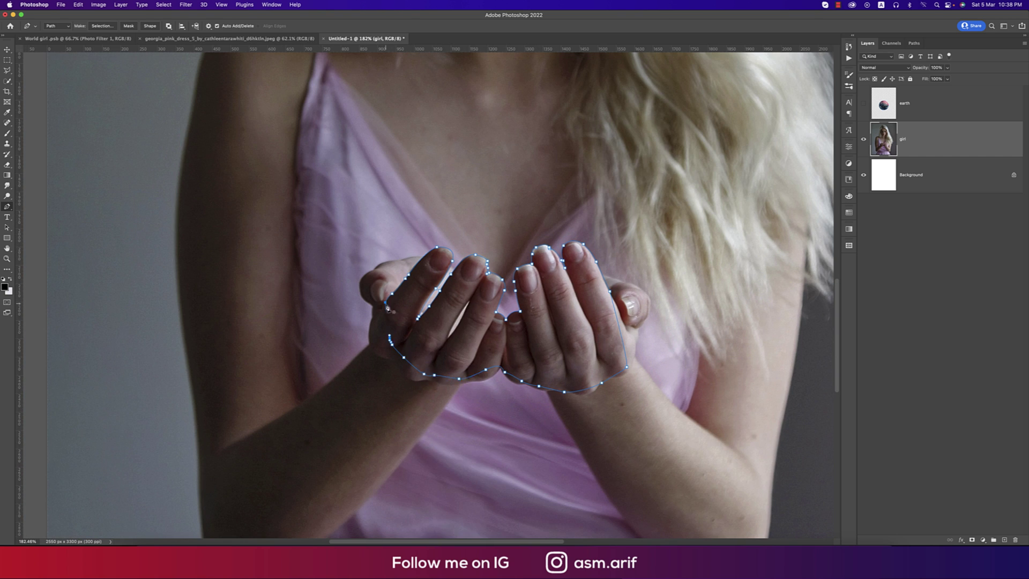
pyautogui.rightClick(414, 309)
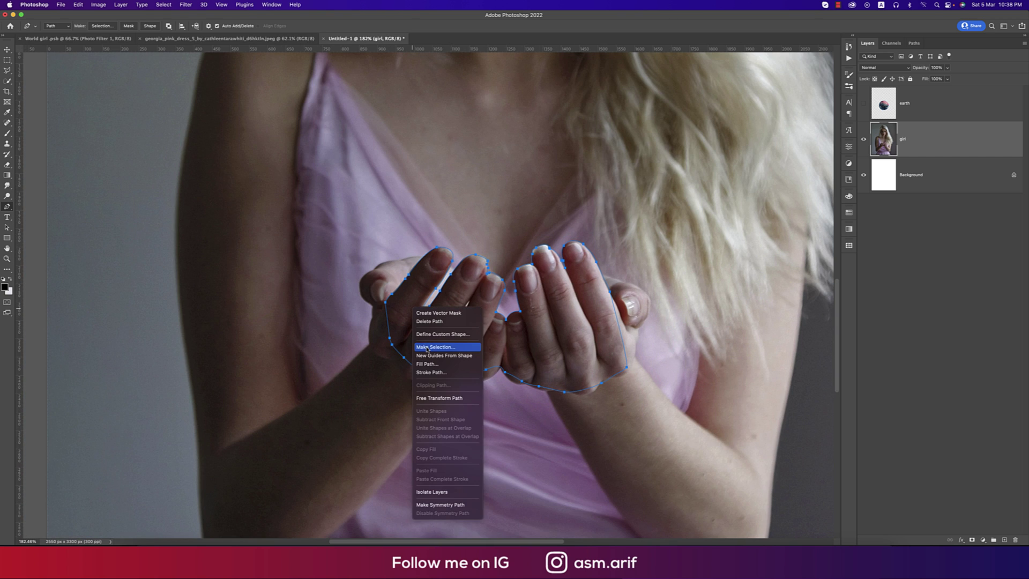
# Make the hand path a selection and output it via Select and Mask as New Layer with Layer Mask.
pyautogui.click(427, 347)
pyautogui.click(558, 240)
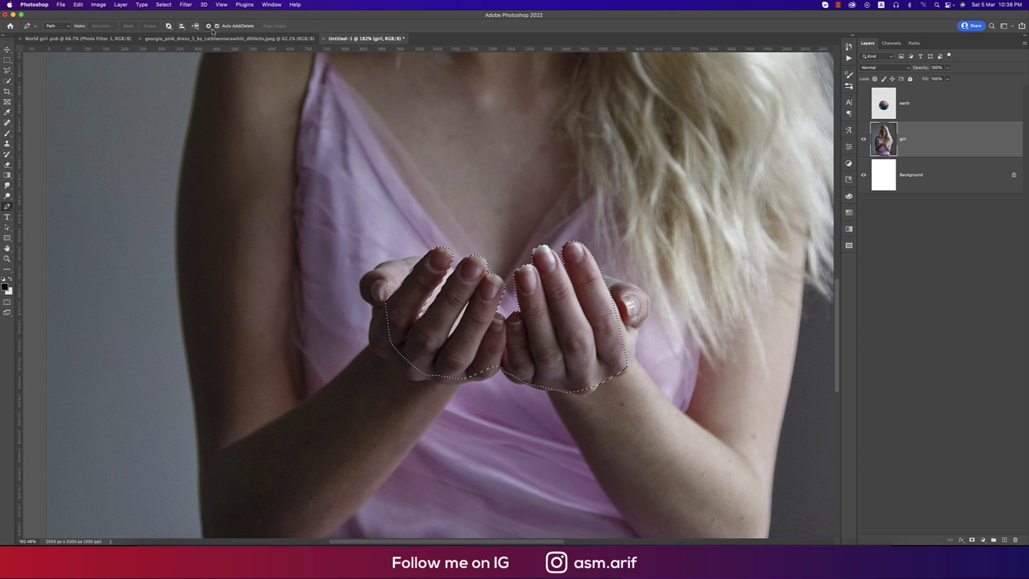
pyautogui.click(7, 80)
pyautogui.click(296, 27)
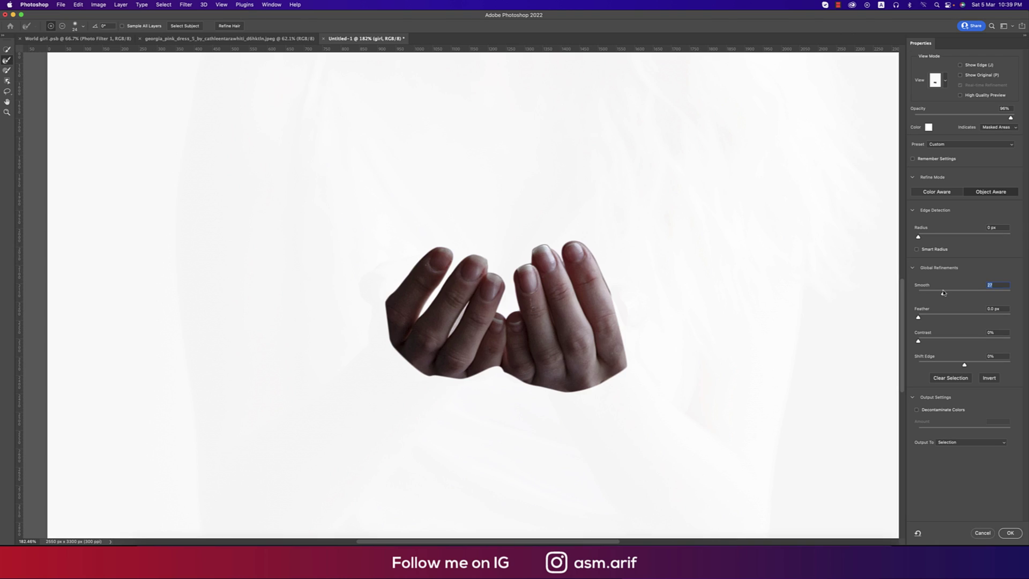
pyautogui.click(982, 442)
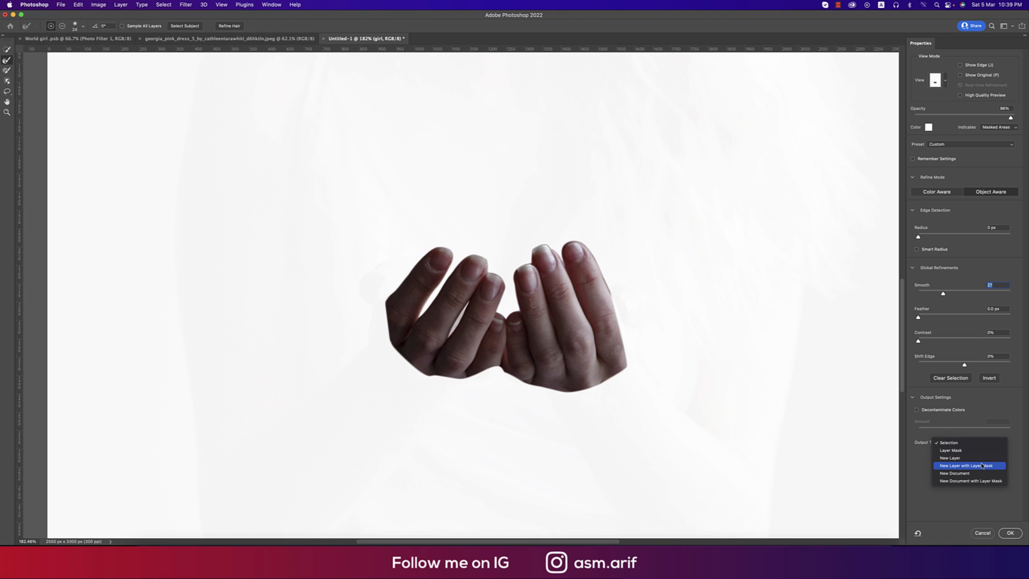
pyautogui.click(984, 466)
pyautogui.click(1009, 533)
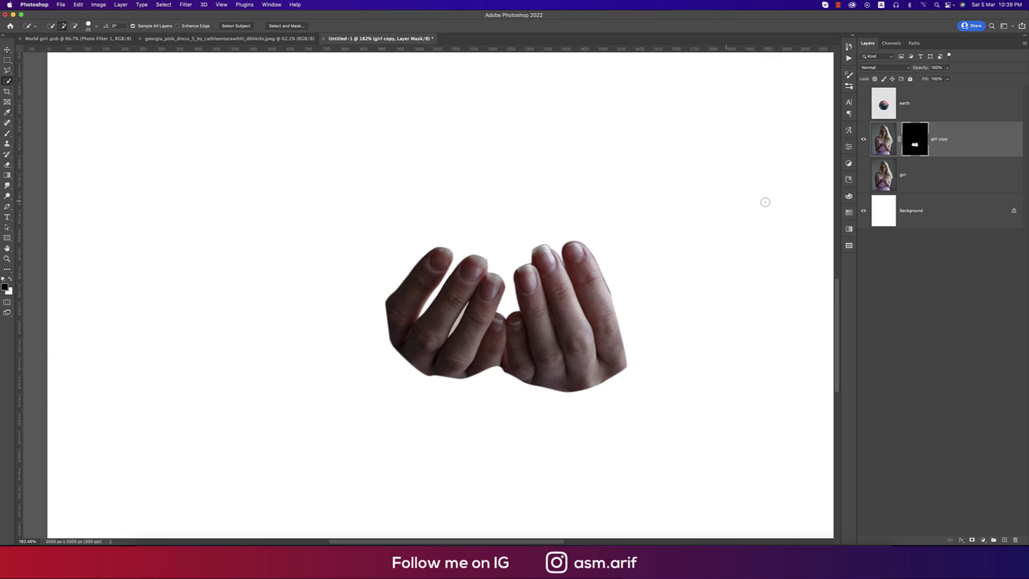
# Show the girl layer again and move the girl copy layer above earth.
pyautogui.click(863, 176)
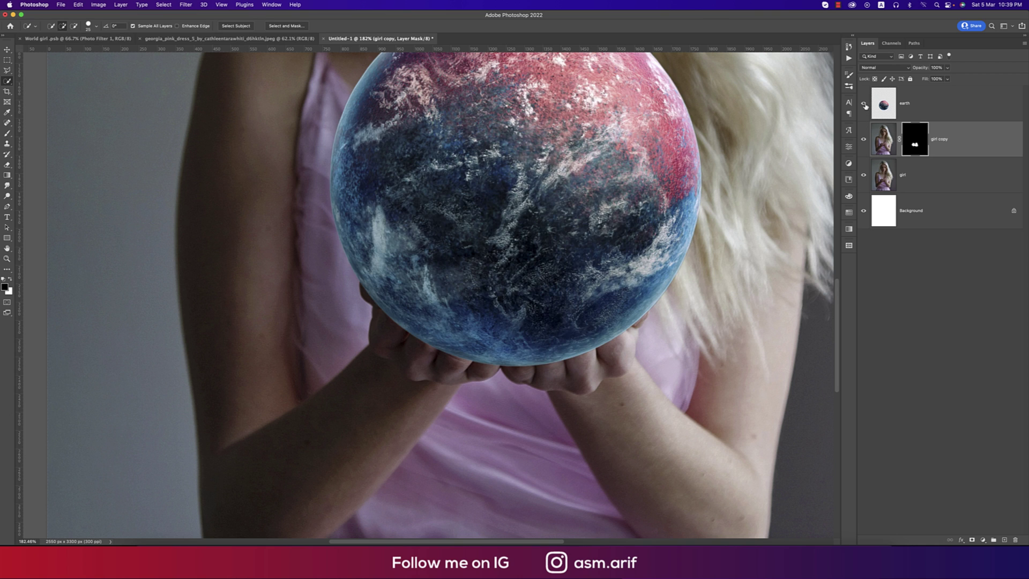
pyautogui.moveTo(949, 138); pyautogui.dragTo(946, 93)
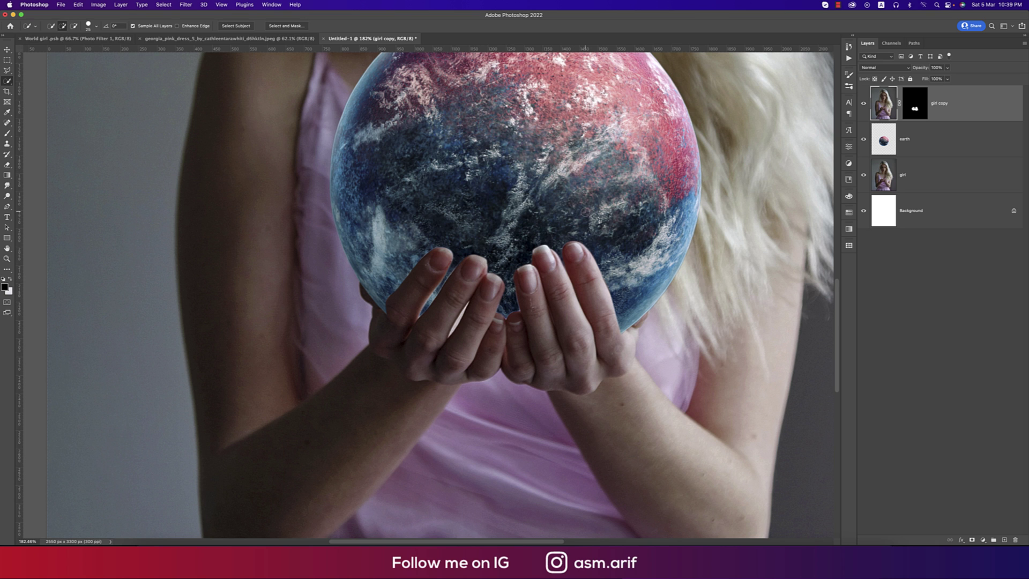
pyautogui.scroll(-3, 579, 211)
# Scale the globe to about 83% and move it down onto her fingers.
pyautogui.click(6, 50)
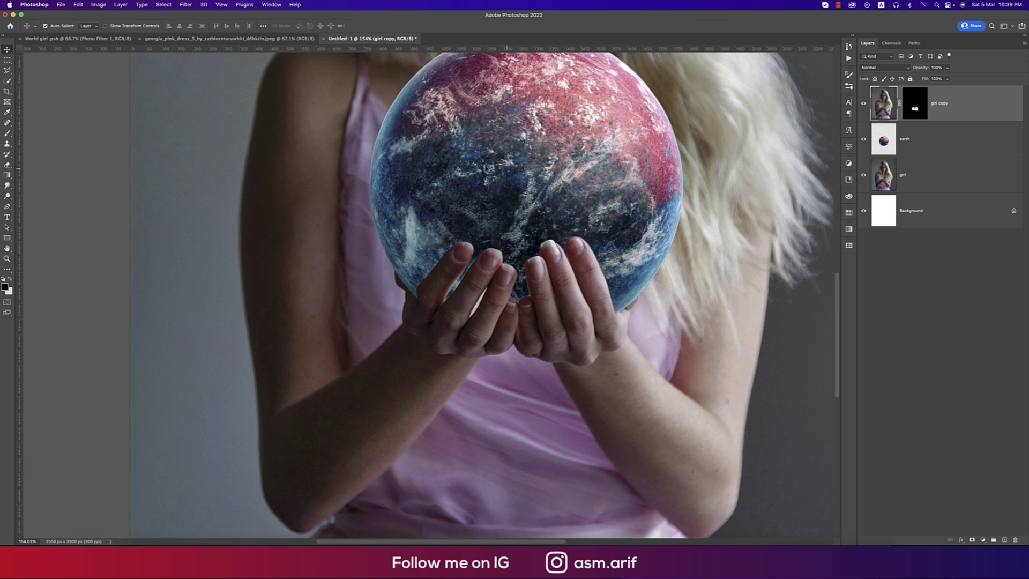
pyautogui.click(557, 178)
pyautogui.press('super+t')
pyautogui.scroll(5, 565, 308)
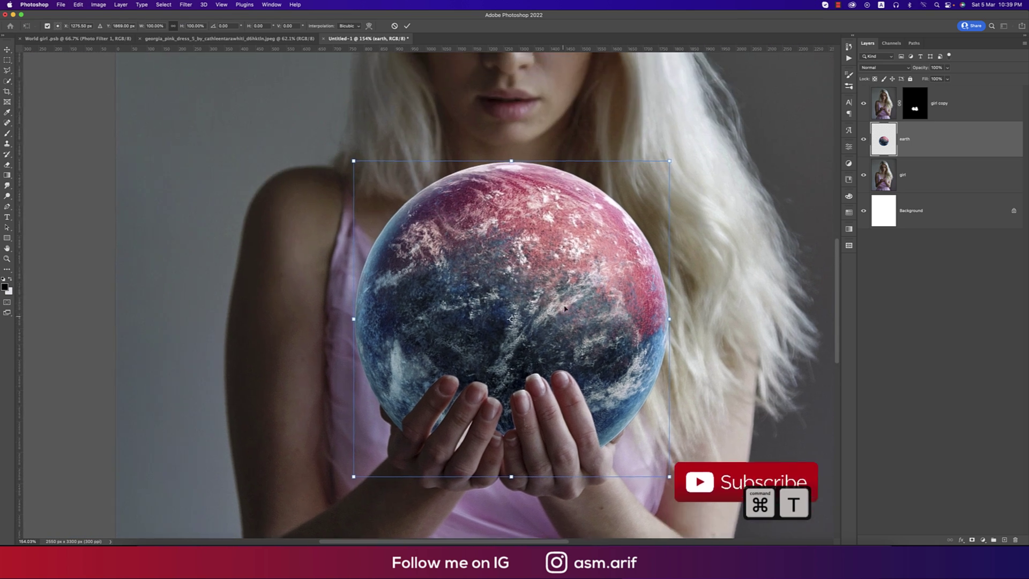
pyautogui.moveTo(508, 161); pyautogui.dragTo(518, 190)
pyautogui.moveTo(538, 300); pyautogui.dragTo(534, 331)
# Commit the globe transform, zoom in on the fingers, and select the girl copy mask.
pyautogui.click(407, 27)
pyautogui.scroll(5, 499, 409)
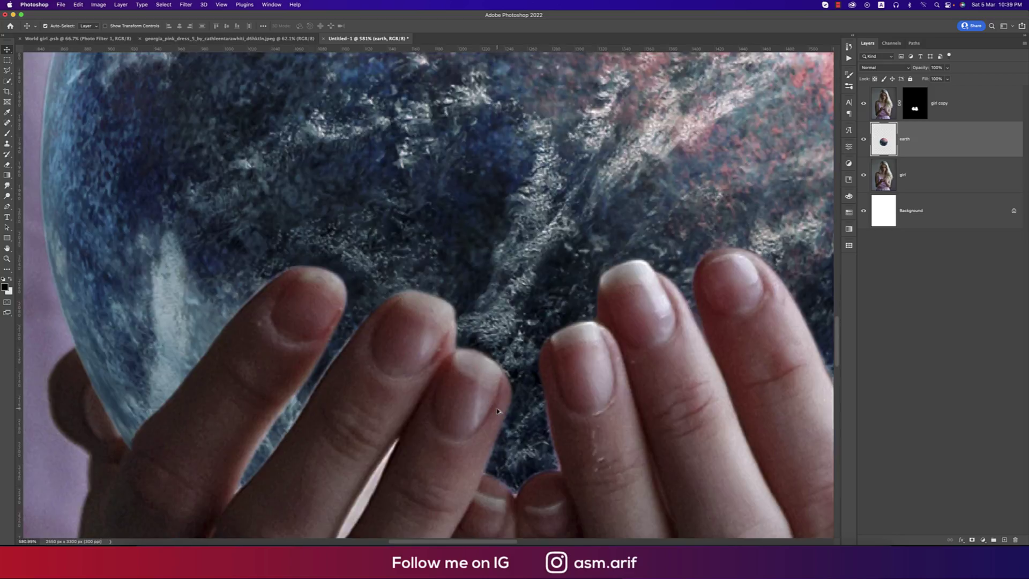
pyautogui.moveTo(453, 434); pyautogui.dragTo(487, 285)
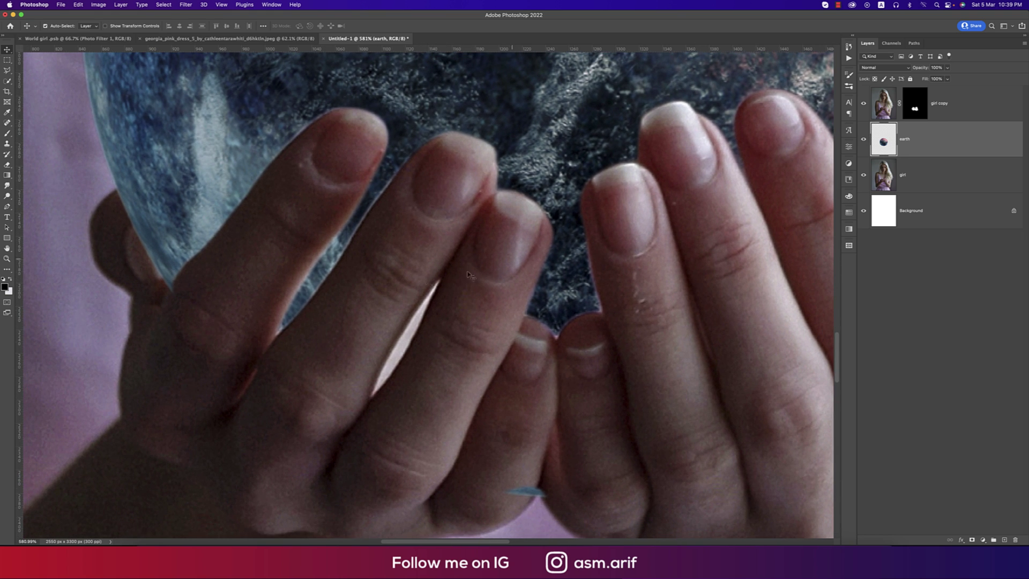
pyautogui.click(915, 107)
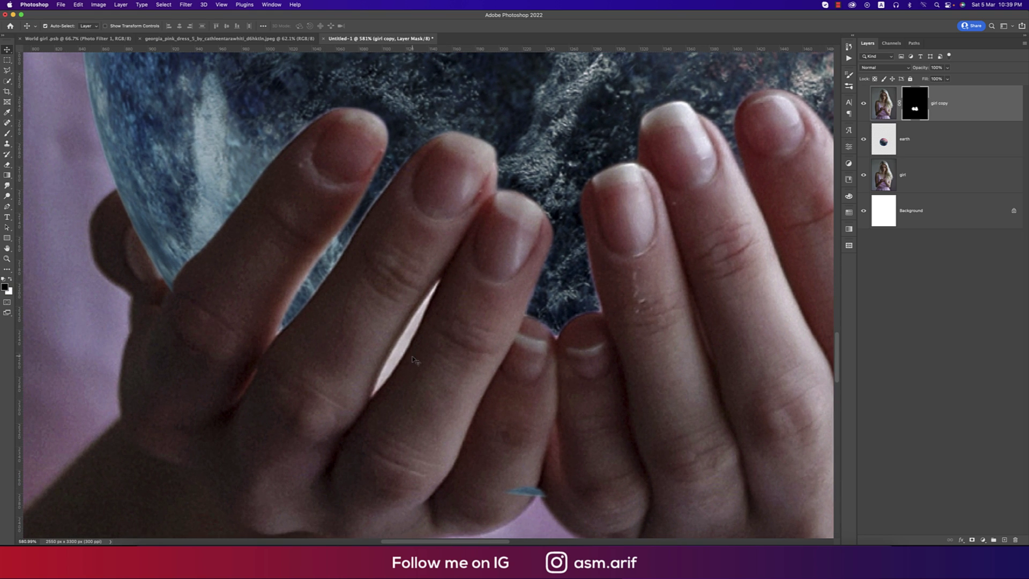
pyautogui.press('p')
pyautogui.scroll(4, 432, 284)
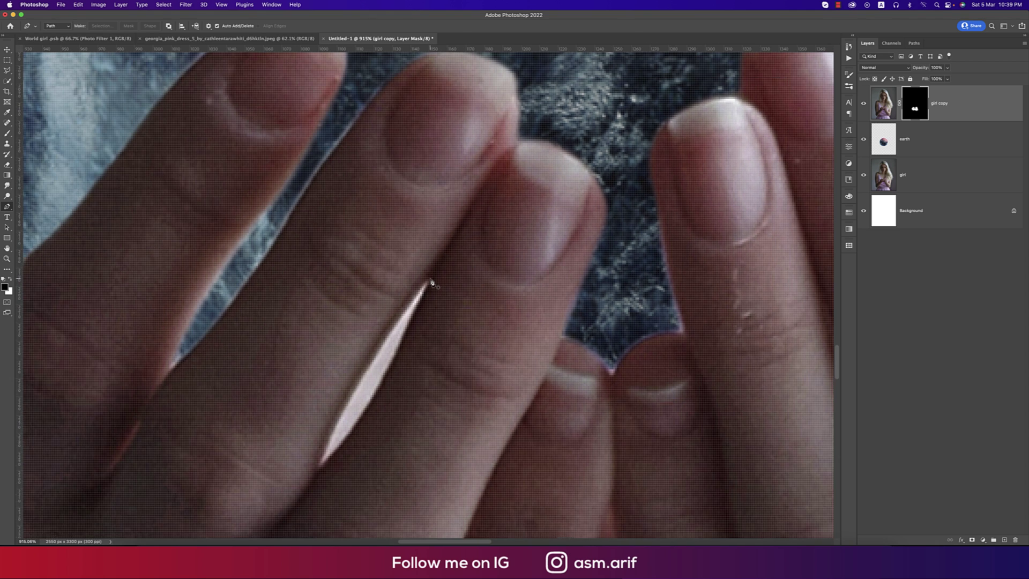
pyautogui.scroll(-1, 432, 283)
# Trace a closed Pen path around the gap between two fingers.
pyautogui.click(429, 281)
pyautogui.moveTo(321, 457); pyautogui.dragTo(313, 502)
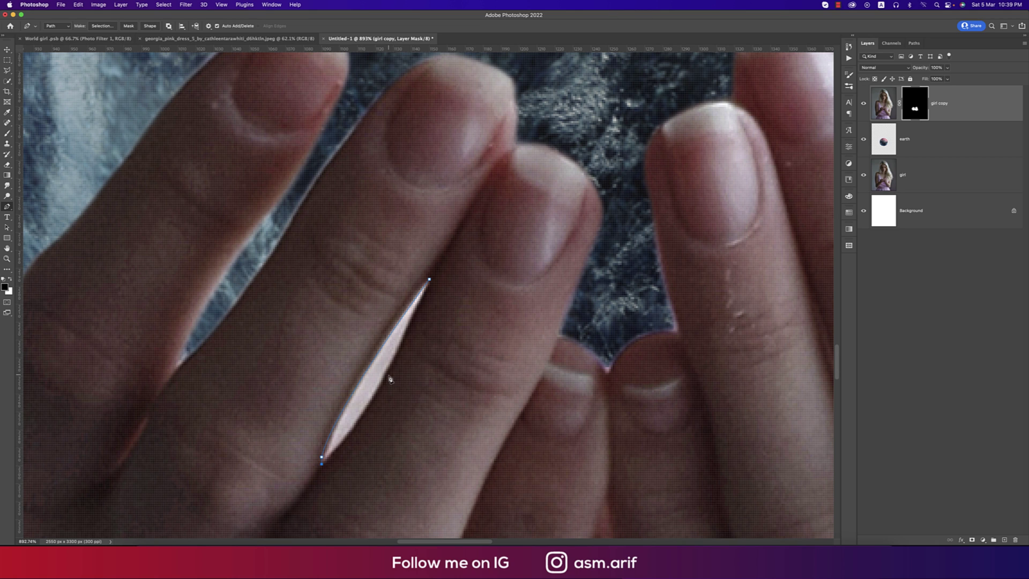
pyautogui.moveTo(390, 373); pyautogui.dragTo(414, 324)
pyautogui.press('super+z')
pyautogui.moveTo(390, 372); pyautogui.dragTo(403, 343)
pyautogui.moveTo(429, 280); pyautogui.dragTo(406, 337)
# Turn the finger-gap path into a selection, mask it out of girl copy, and deselect.
pyautogui.rightClick(402, 337)
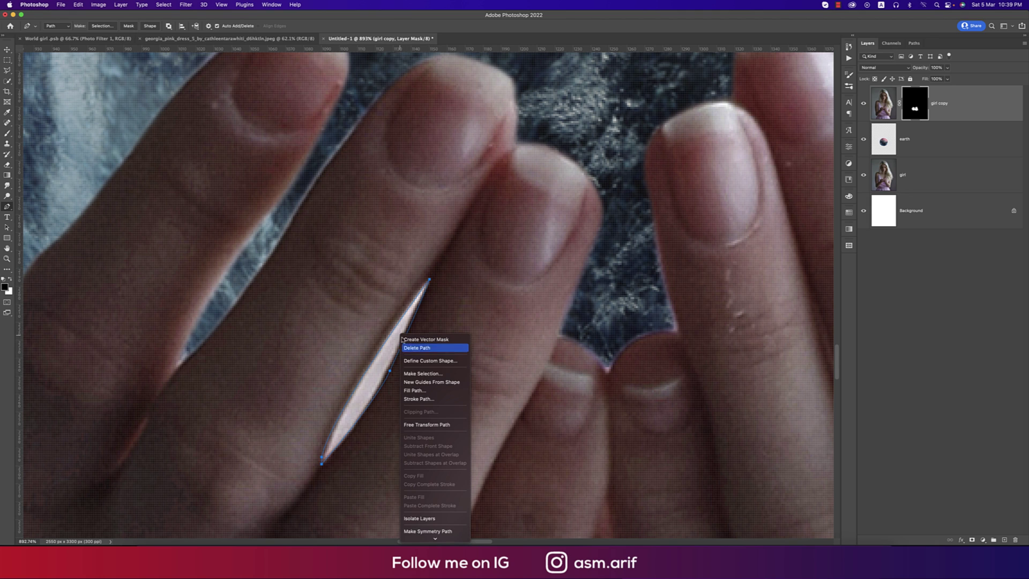
pyautogui.click(423, 374)
pyautogui.click(557, 242)
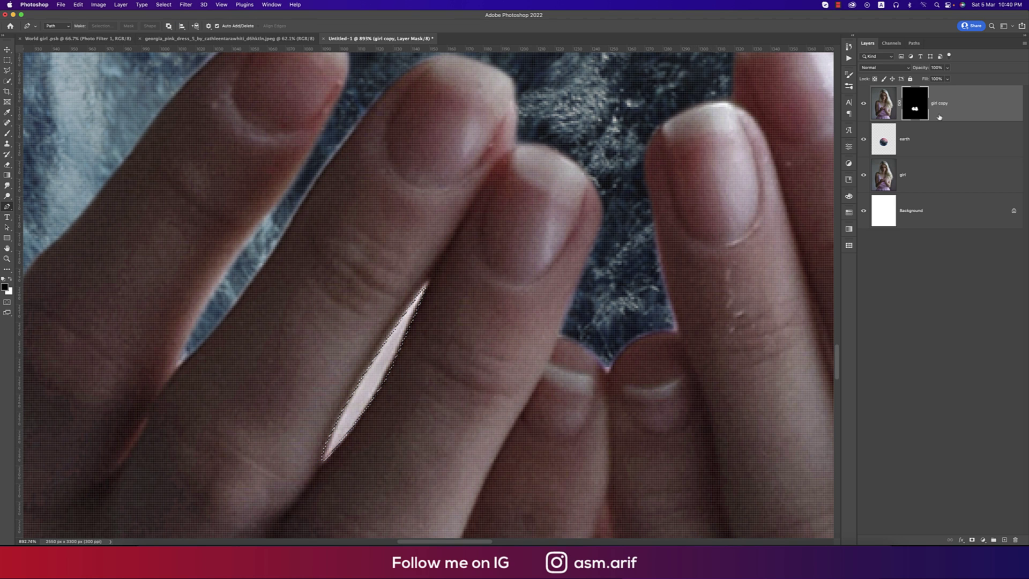
pyautogui.press('super+z')
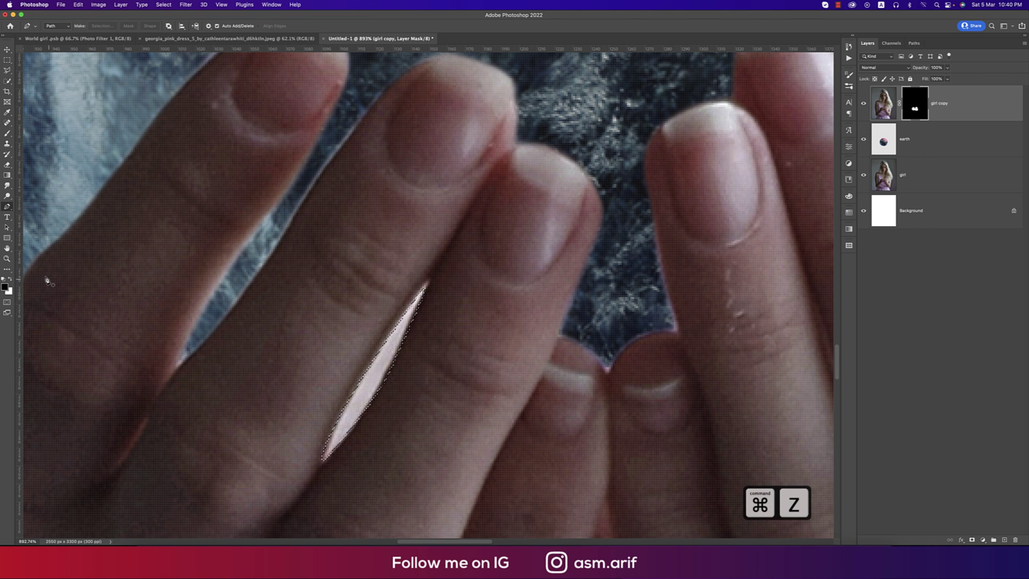
pyautogui.press('x')
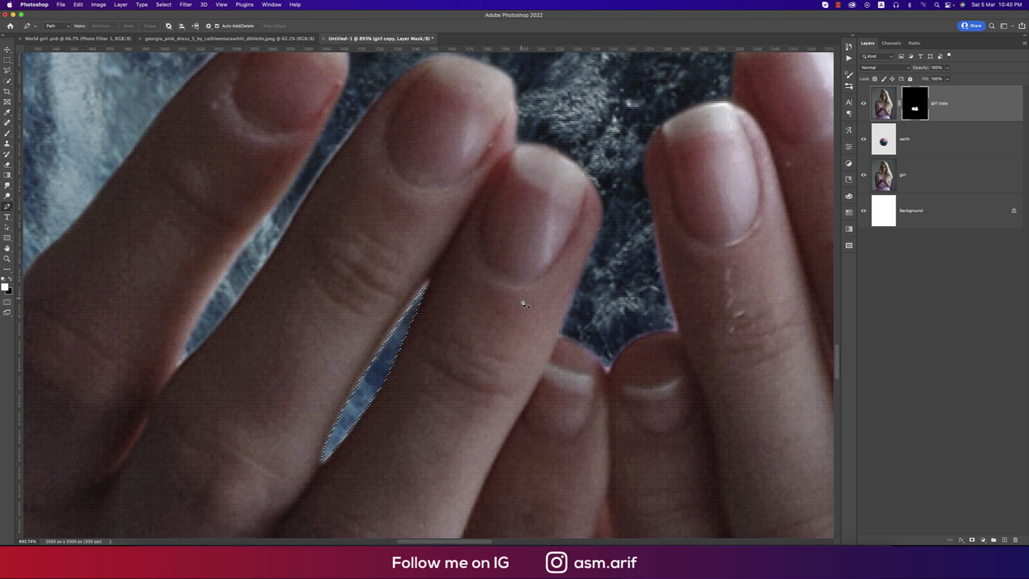
pyautogui.press('super+d')
pyautogui.scroll(-3, 576, 306)
pyautogui.scroll(-10, 576, 306)
pyautogui.scroll(-1, 576, 307)
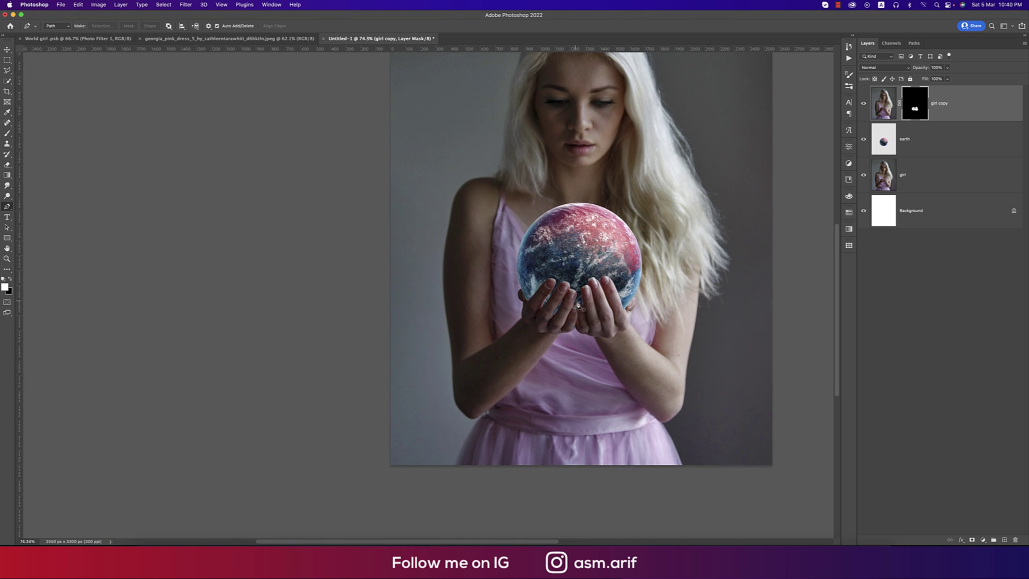
# Add a Brightness/Contrast adjustment above the girl copy layer and lower Brightness to darken the scene.
pyautogui.press('super+0')
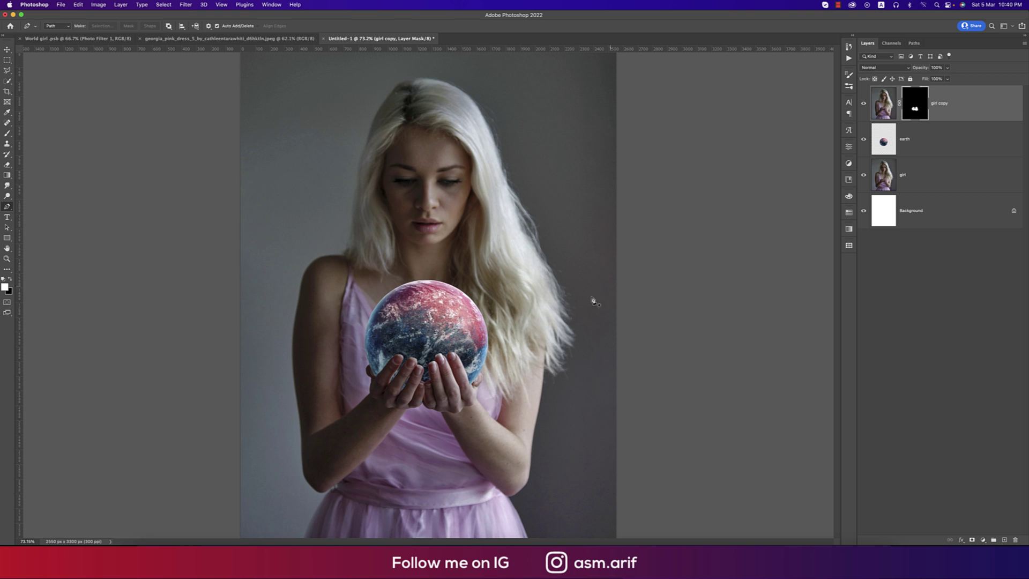
pyautogui.click(7, 50)
pyautogui.press('super+2')
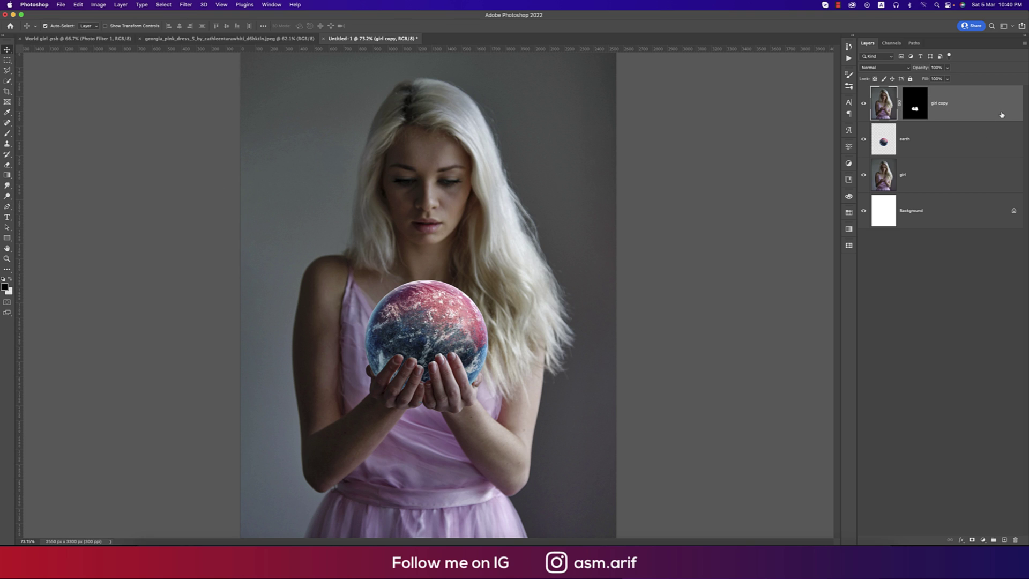
pyautogui.click(983, 540)
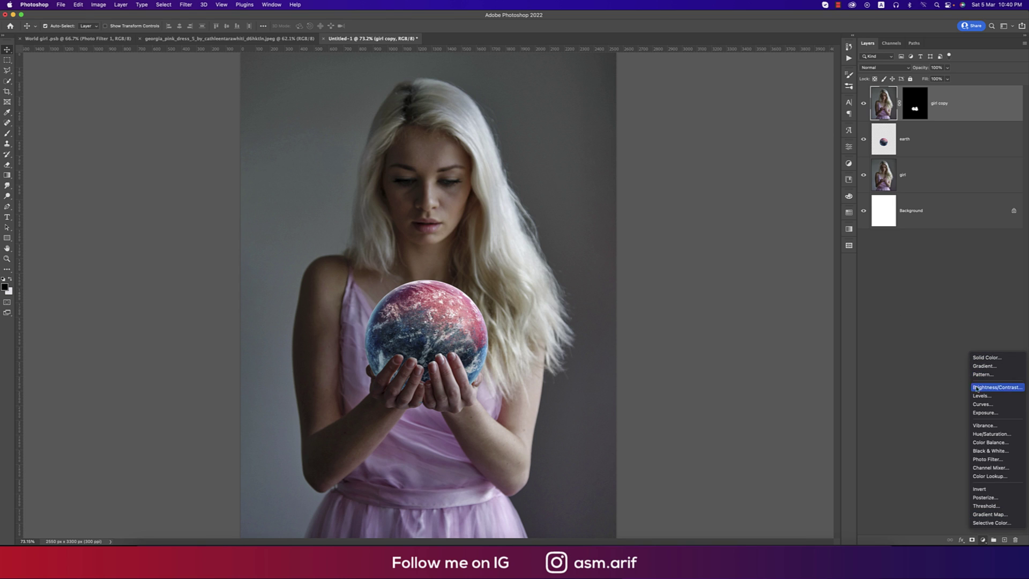
pyautogui.click(995, 387)
pyautogui.moveTo(780, 193)
pyautogui.mouseDown()
pyautogui.moveTo(756, 192)
pyautogui.moveTo(802, 210)
pyautogui.moveTo(762, 194)
pyautogui.mouseUp()
pyautogui.click(945, 93)
# Add a FoggyNight.3DL Color Lookup layer at 68% opacity and 37% fill, then select the earth layer.
pyautogui.click(981, 540)
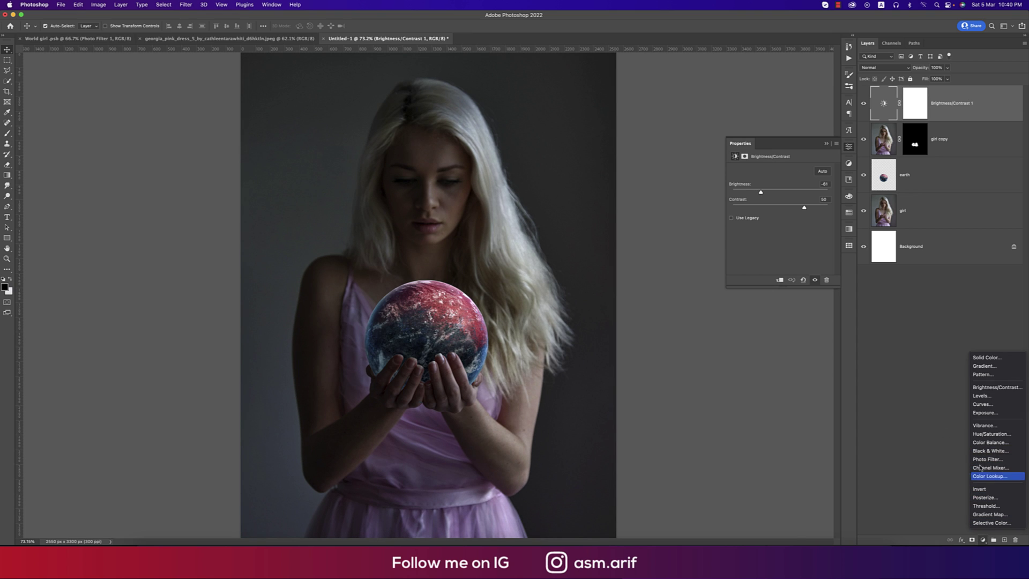
pyautogui.press('Return')
pyautogui.click(786, 173)
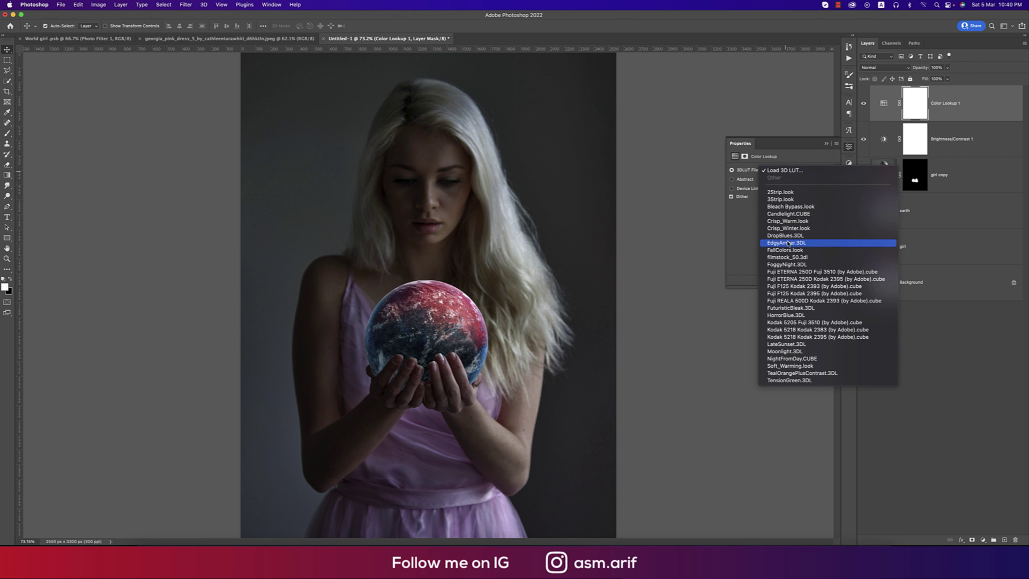
pyautogui.click(764, 263)
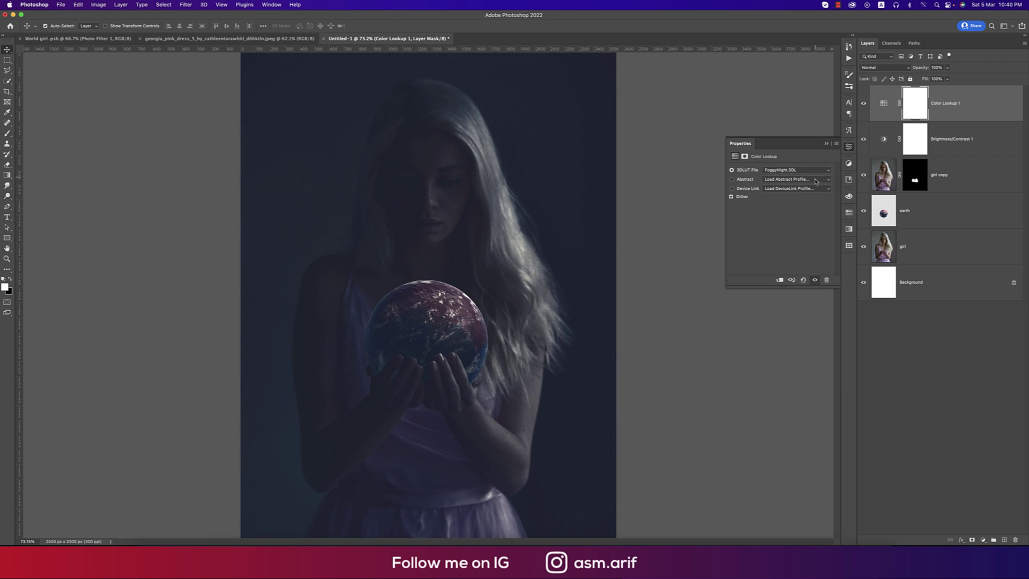
pyautogui.click(826, 145)
pyautogui.click(947, 79)
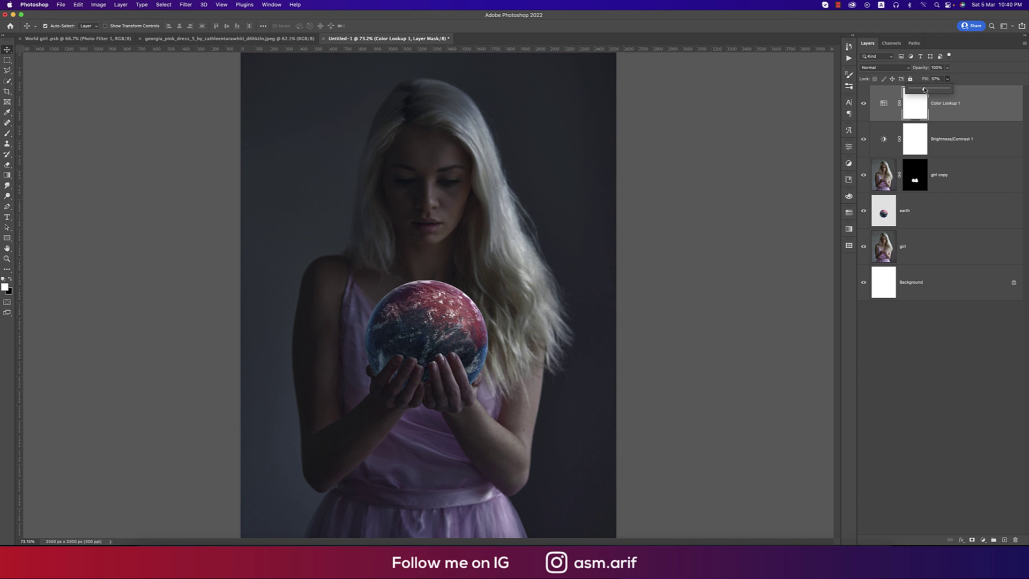
pyautogui.click(947, 67)
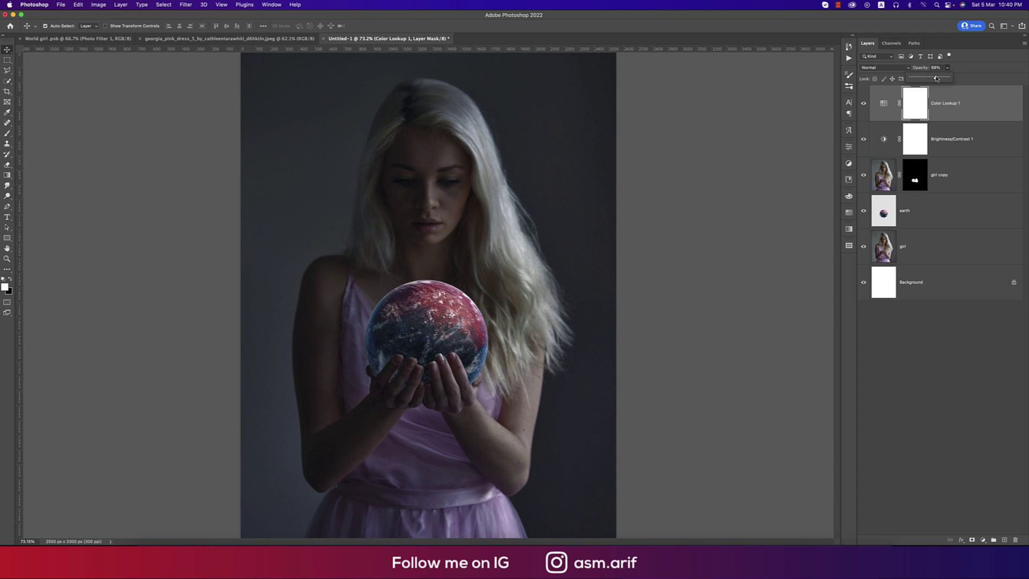
pyautogui.click(978, 68)
pyautogui.click(944, 180)
pyautogui.click(898, 213)
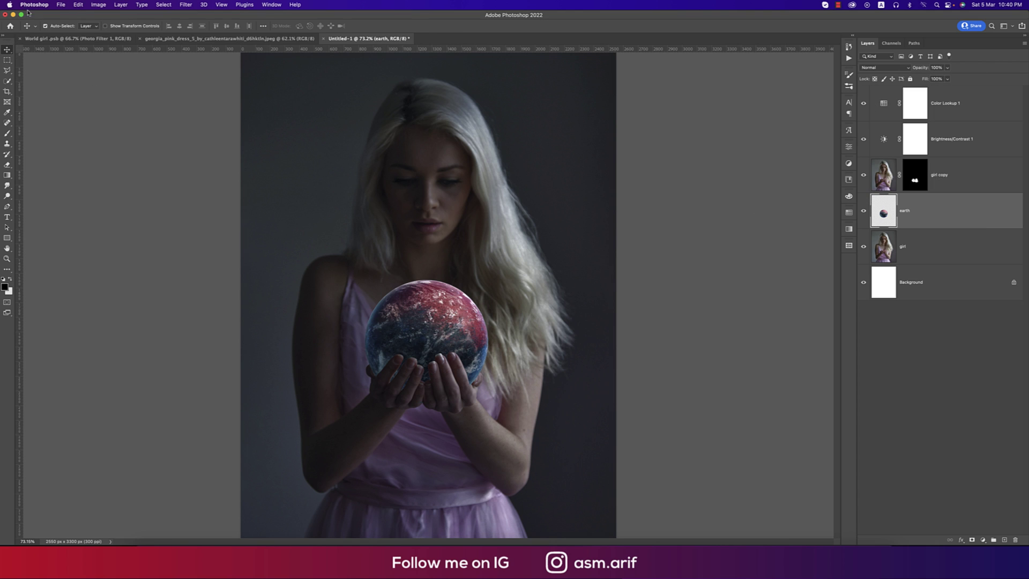
# Place the fiery ring image from the 05-3-22 folder as an embedded layer over the globe.
pyautogui.click(60, 4)
pyautogui.click(96, 166)
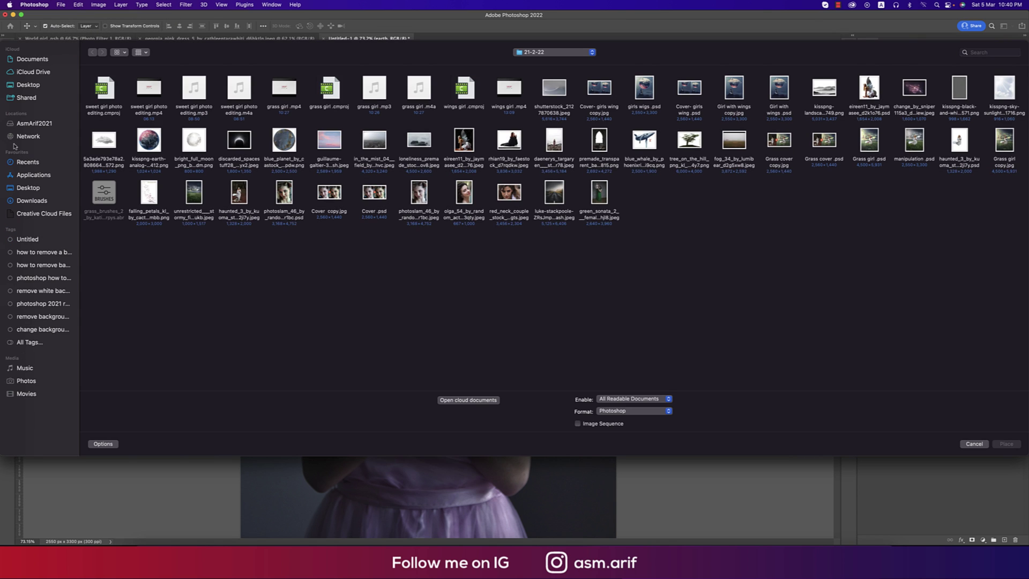
pyautogui.click(33, 124)
pyautogui.doubleClick(104, 90)
pyautogui.click(103, 93)
pyautogui.doubleClick(114, 97)
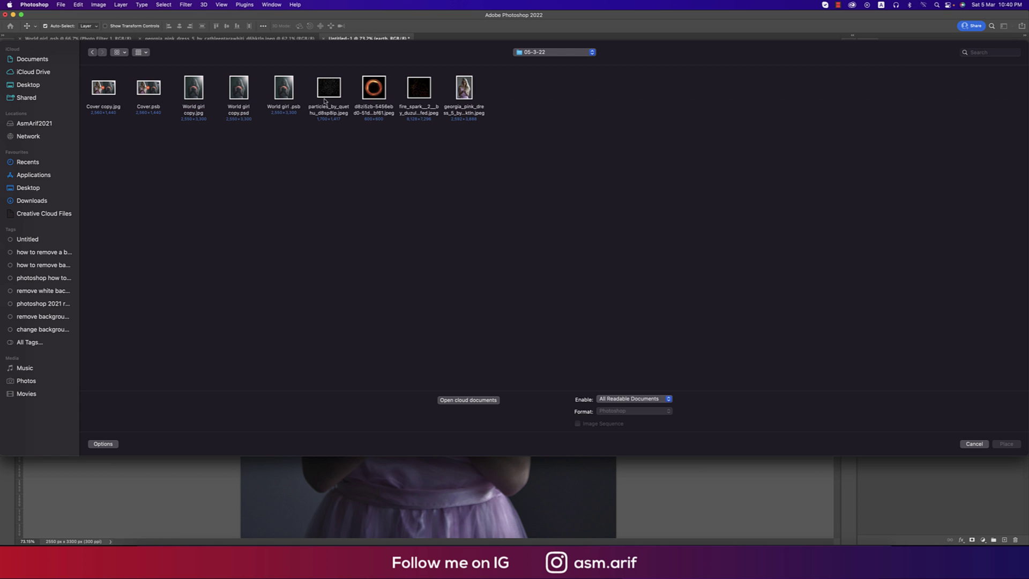
pyautogui.doubleClick(371, 94)
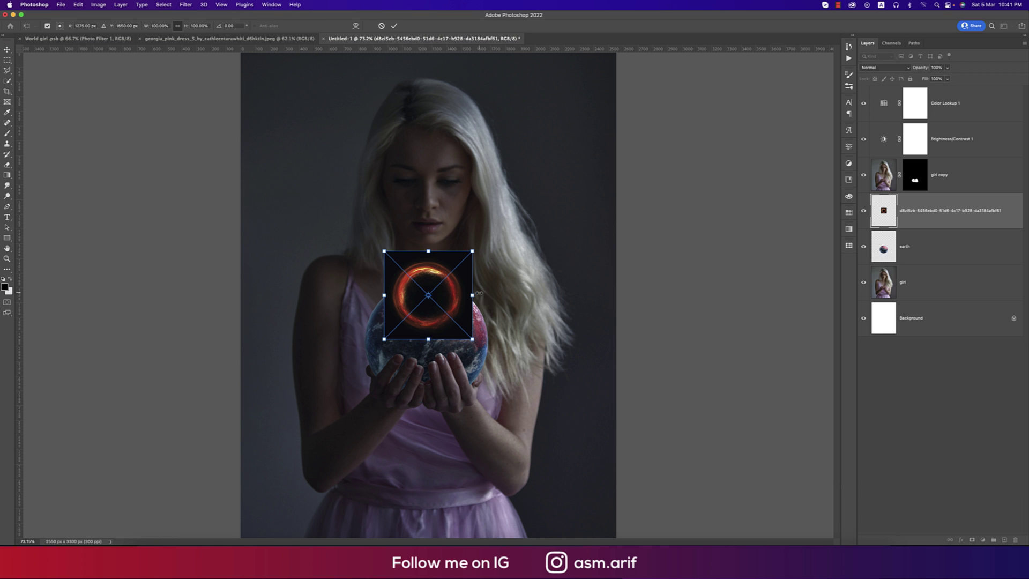
pyautogui.moveTo(478, 293); pyautogui.dragTo(479, 336)
pyautogui.press('Return')
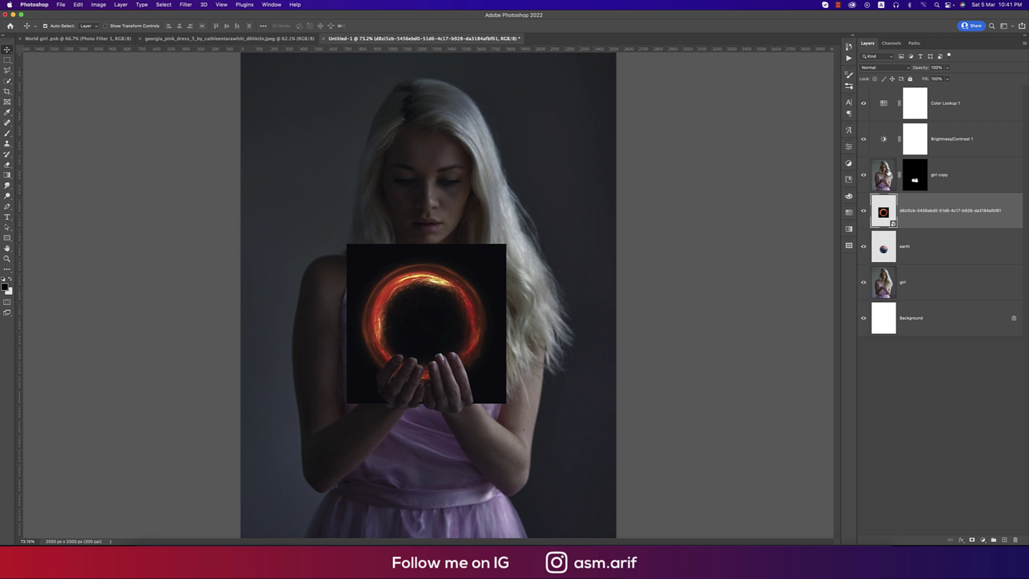
# Blend the ring in Screen mode, scale it to about 209%, flip it horizontally and fit it around the globe.
pyautogui.click(879, 68)
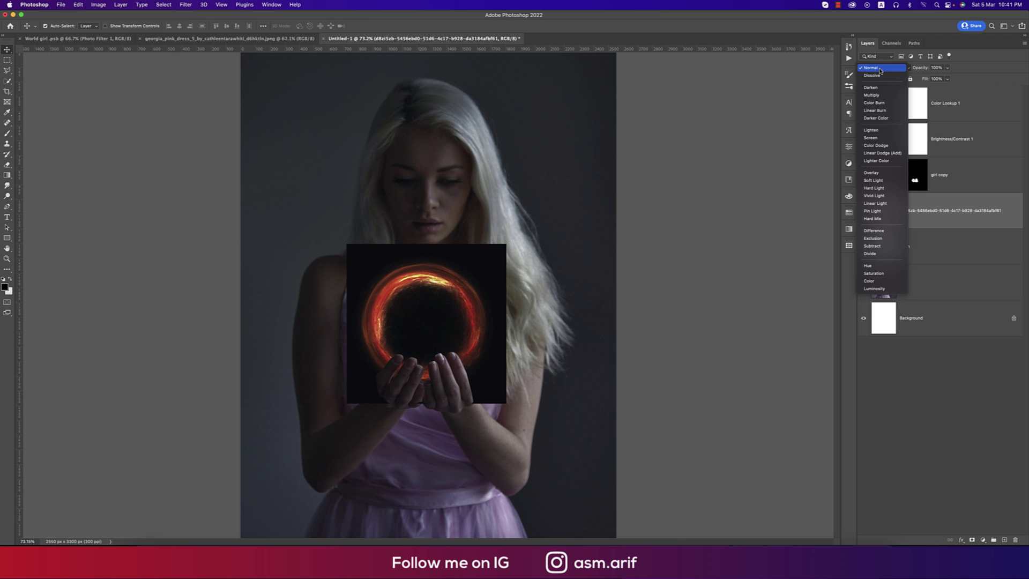
pyautogui.click(870, 138)
pyautogui.press('super+t')
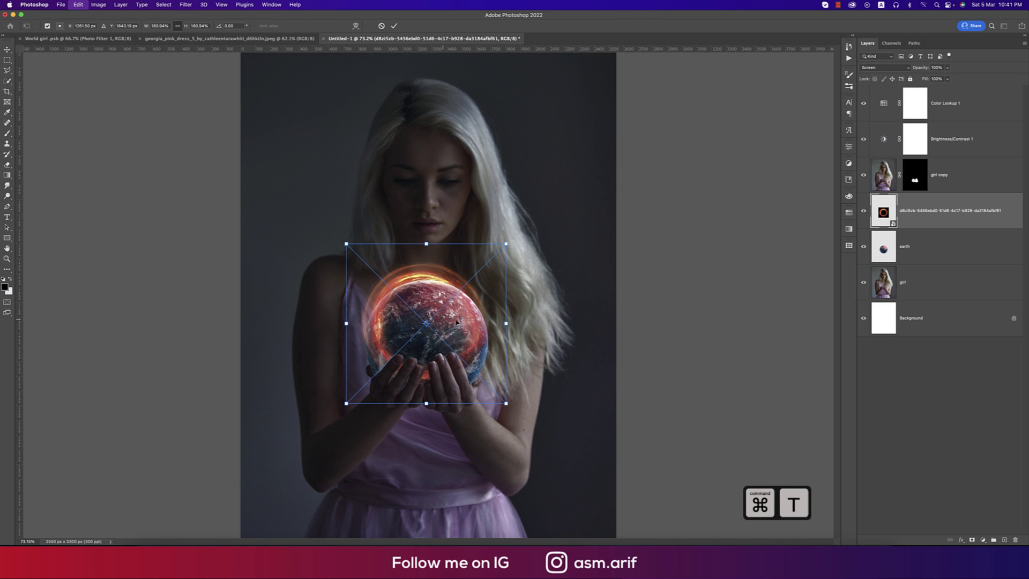
pyautogui.moveTo(454, 284); pyautogui.dragTo(456, 301)
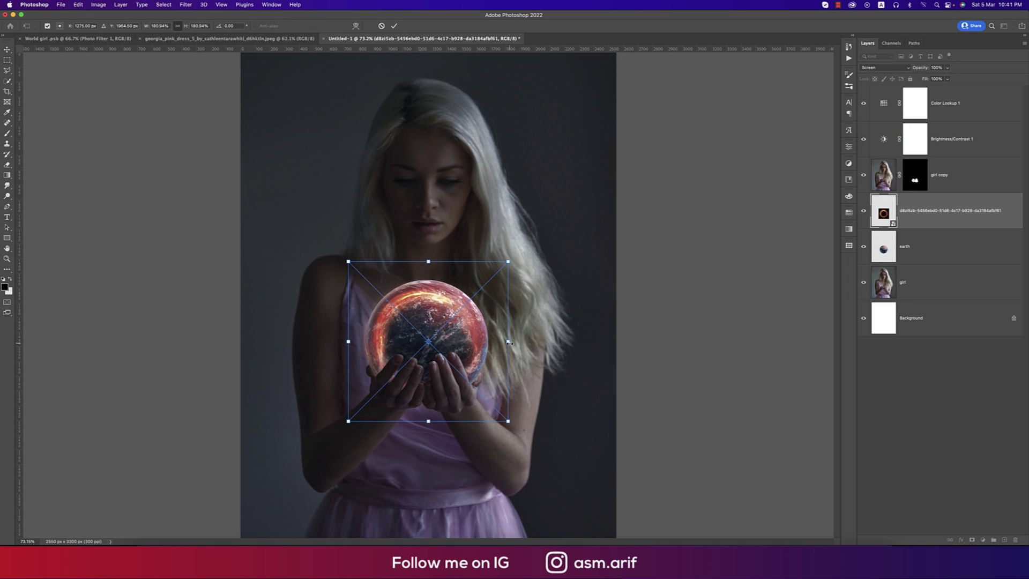
pyautogui.moveTo(508, 341); pyautogui.dragTo(523, 342)
pyautogui.rightClick(493, 329)
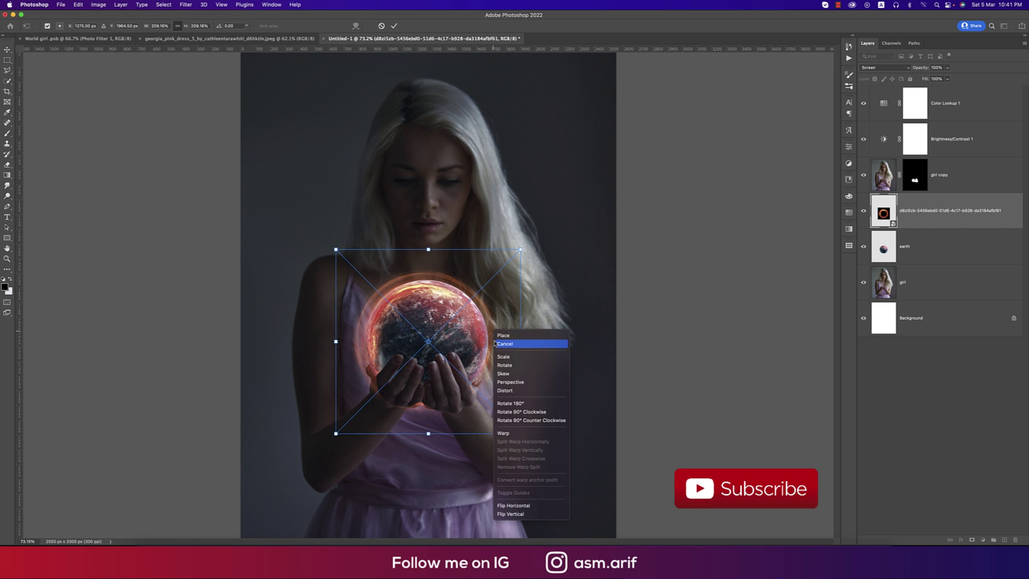
pyautogui.click(513, 505)
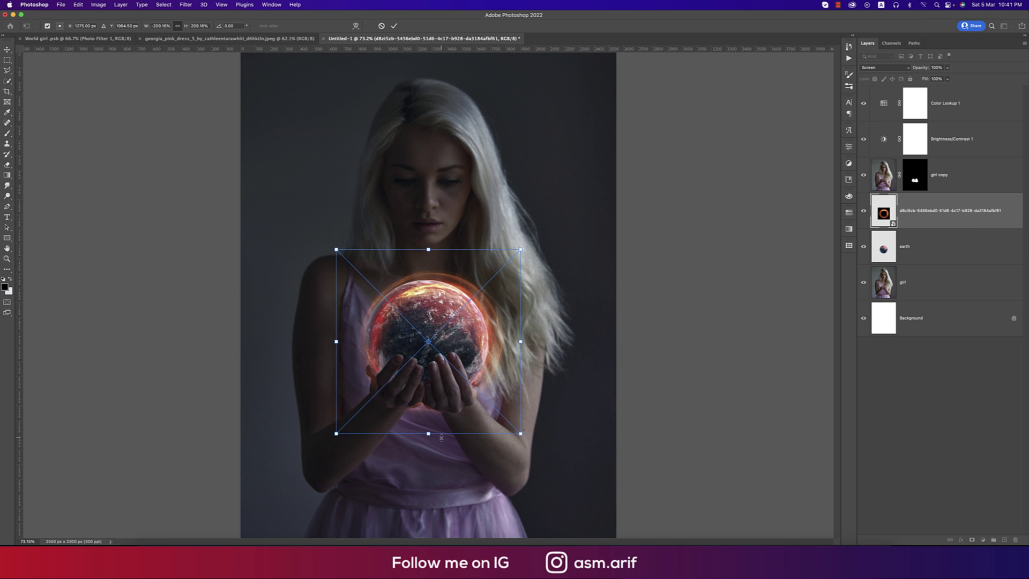
pyautogui.moveTo(428, 434); pyautogui.dragTo(427, 425)
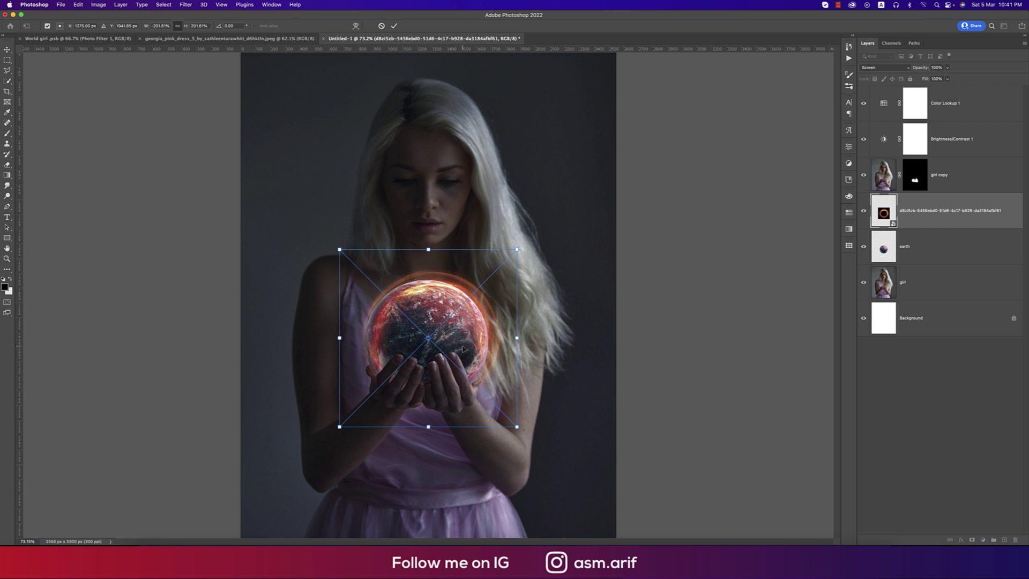
pyautogui.moveTo(464, 349); pyautogui.dragTo(456, 348)
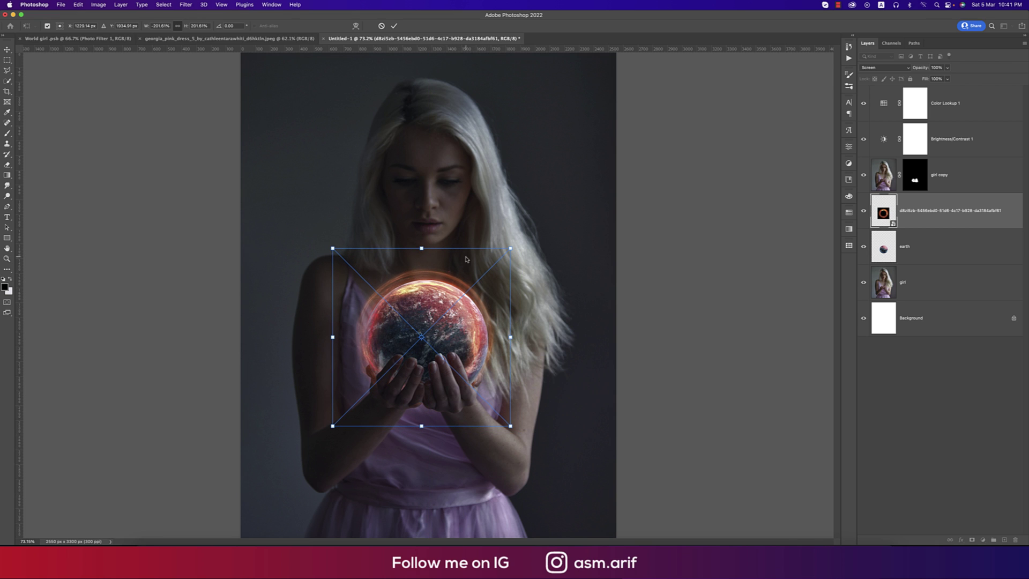
pyautogui.click(394, 26)
pyautogui.scroll(5, 407, 417)
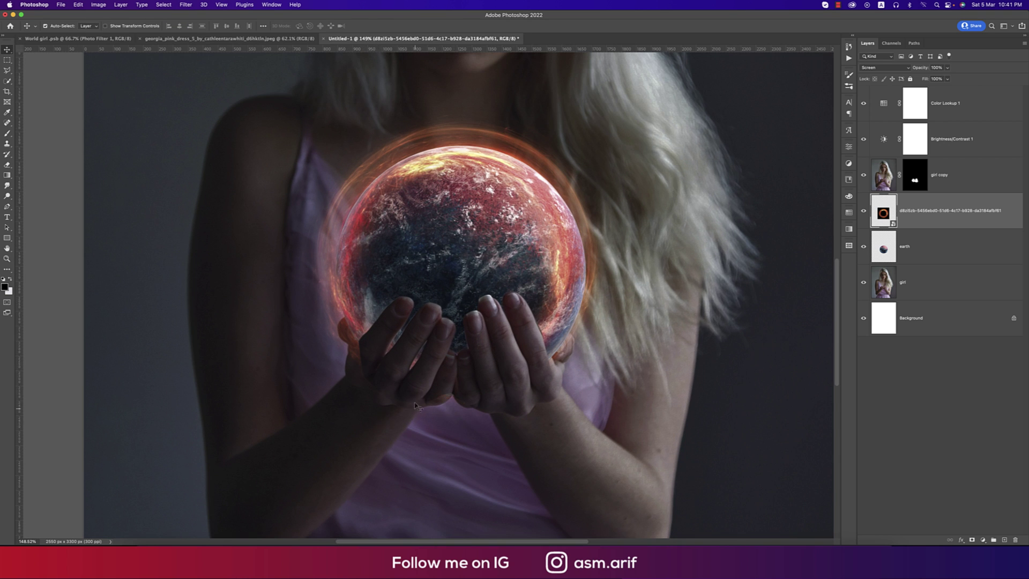
# Rasterize the ring layer, add a mask, and paint it black with a size-175 brush over the left thumb.
pyautogui.rightClick(929, 218)
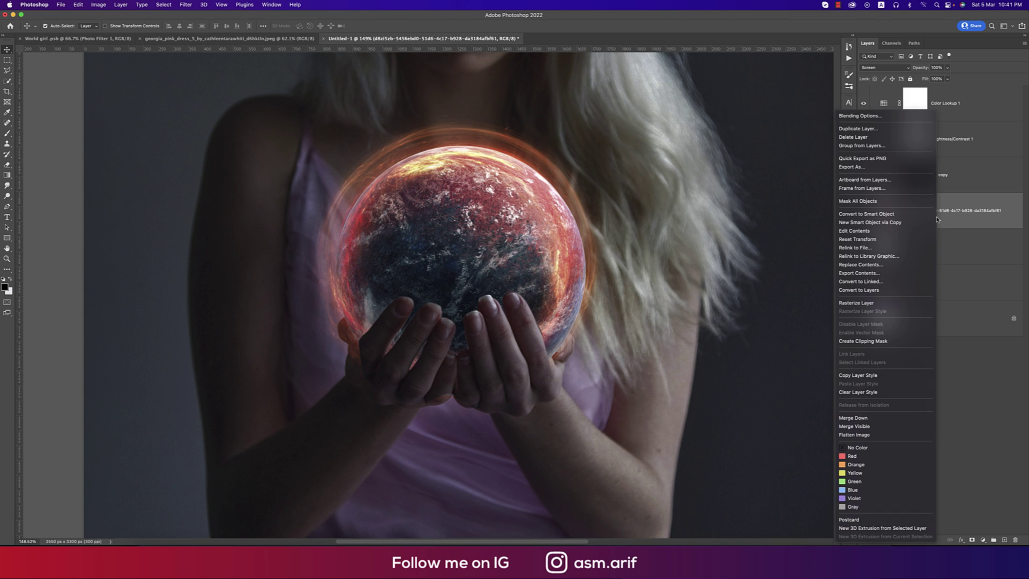
pyautogui.click(884, 303)
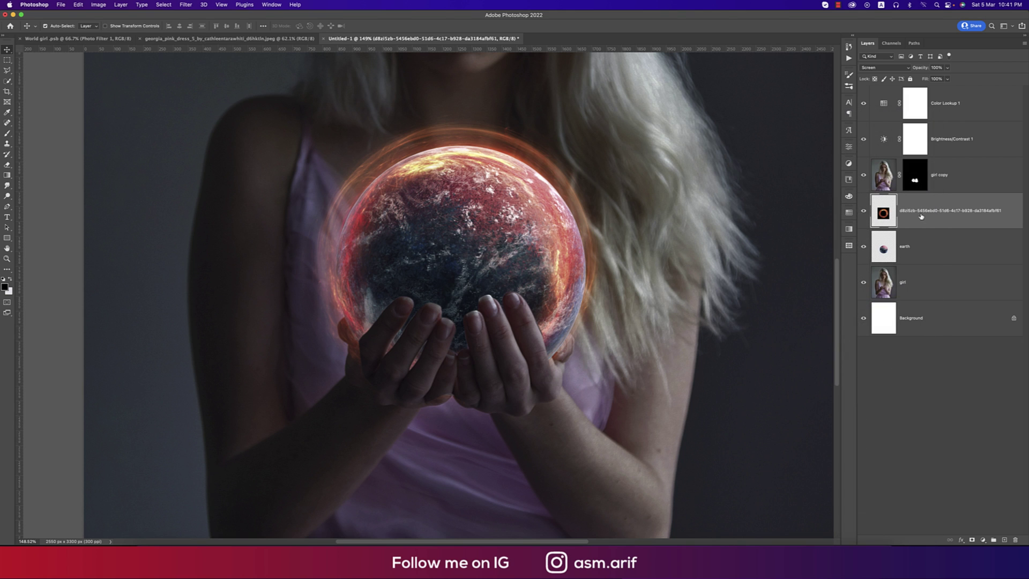
pyautogui.click(970, 540)
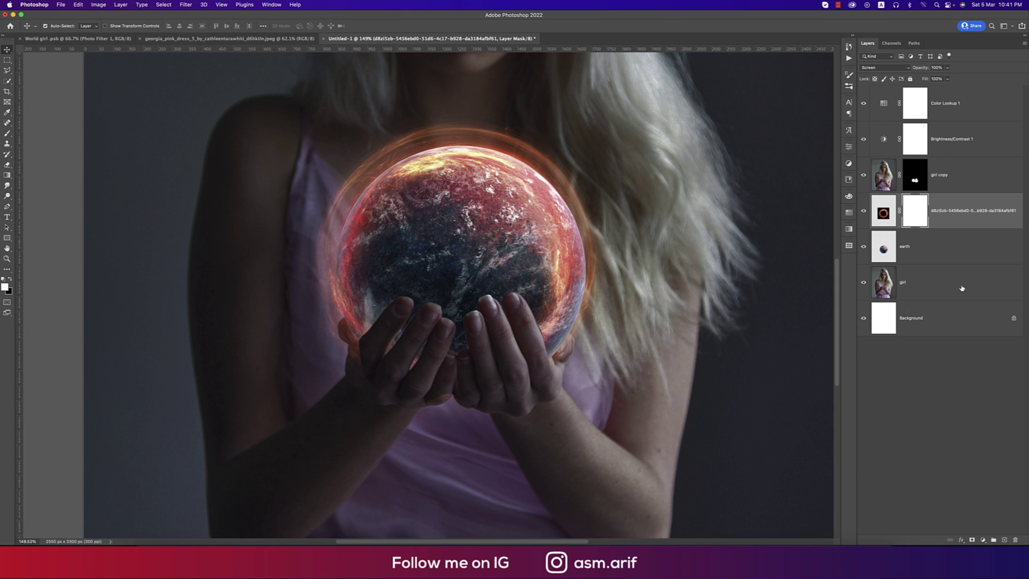
pyautogui.press('b')
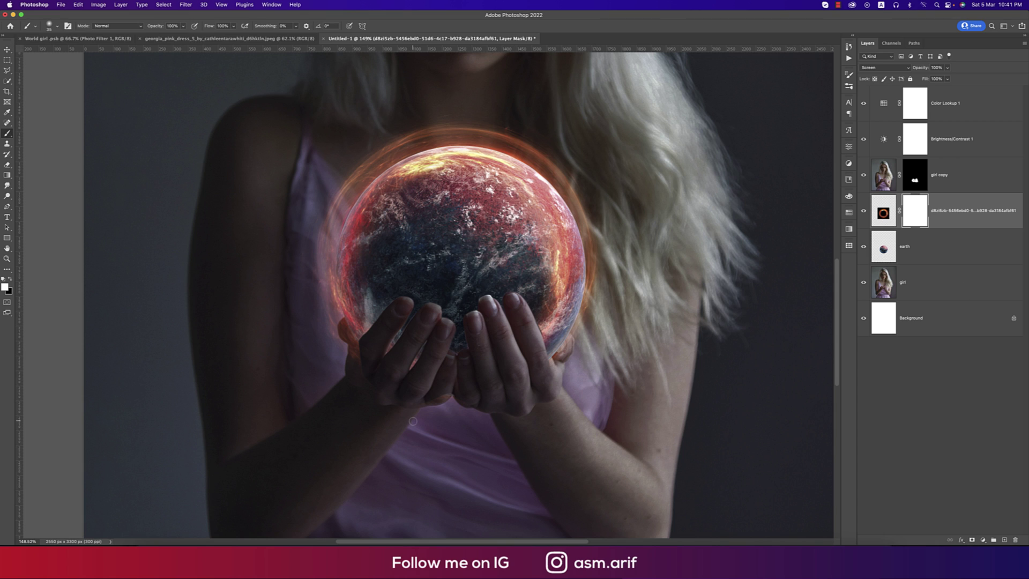
pyautogui.press(']')
pyautogui.press(']')
pyautogui.press(']')
pyautogui.press(']')
pyautogui.press(']')
pyautogui.press(']')
pyautogui.press(']')
pyautogui.press(']')
pyautogui.press(']')
pyautogui.press(']')
pyautogui.press('x')
pyautogui.moveTo(379, 389)
pyautogui.mouseDown()
pyautogui.moveTo(336, 371)
pyautogui.moveTo(330, 342)
pyautogui.moveTo(353, 371)
pyautogui.moveTo(365, 363)
pyautogui.moveTo(366, 373)
pyautogui.moveTo(421, 380)
pyautogui.moveTo(398, 397)
pyautogui.moveTo(479, 398)
pyautogui.moveTo(511, 414)
pyautogui.moveTo(552, 391)
pyautogui.moveTo(544, 383)
pyautogui.moveTo(513, 402)
pyautogui.moveTo(425, 392)
pyautogui.moveTo(337, 358)
pyautogui.moveTo(498, 377)
pyautogui.moveTo(550, 369)
pyautogui.moveTo(509, 390)
pyautogui.mouseUp()
pyautogui.press('super+minus')
pyautogui.press('super+0')
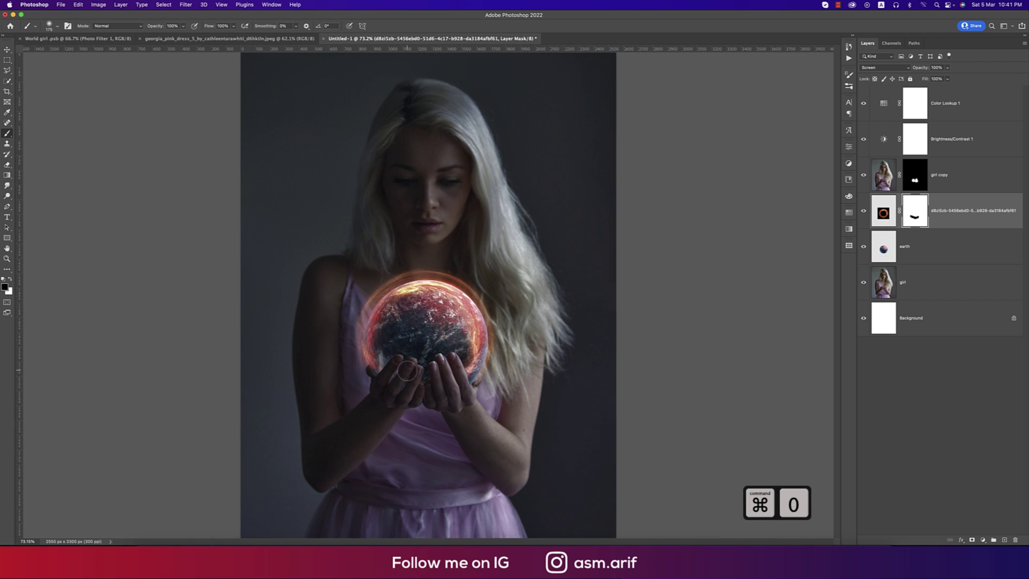
# Add a new empty layer above Color Lookup 1 and set the foreground colour to pale cream.
pyautogui.click(8, 49)
pyautogui.click(1011, 109)
pyautogui.click(1004, 540)
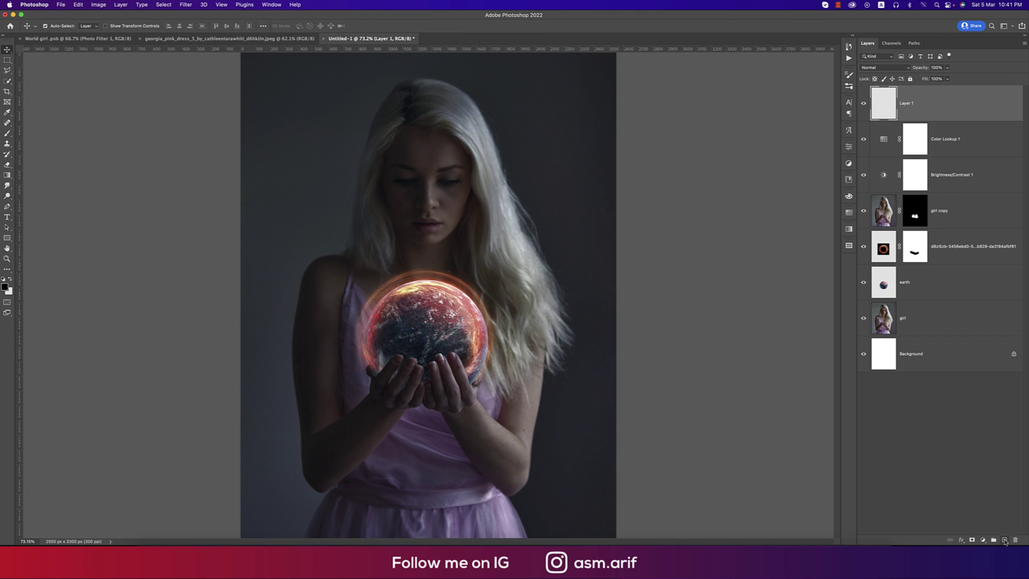
pyautogui.click(11, 280)
pyautogui.click(5, 287)
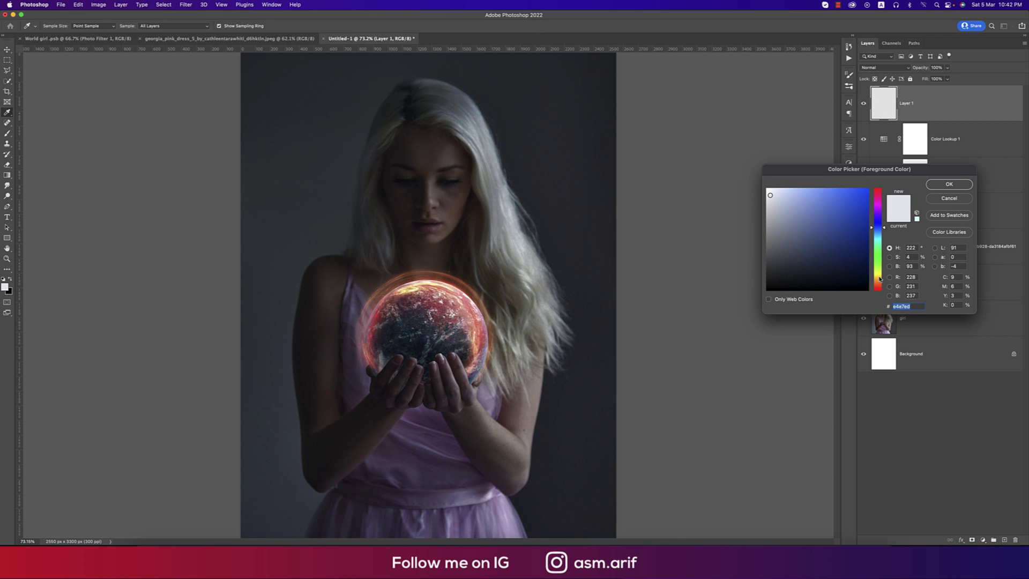
pyautogui.click(881, 276)
pyautogui.click(775, 189)
pyautogui.click(949, 184)
# Paint one soft cream dab and enlarge it into a huge glow over the upper right.
pyautogui.press('b')
pyautogui.click(529, 158)
pyautogui.press('super+t')
pyautogui.moveTo(549, 158)
pyautogui.mouseDown()
pyautogui.moveTo(772, 172)
pyautogui.moveTo(846, 161)
pyautogui.mouseUp()
pyautogui.scroll(-3, 523, 272)
pyautogui.moveTo(475, 263); pyautogui.dragTo(499, 230)
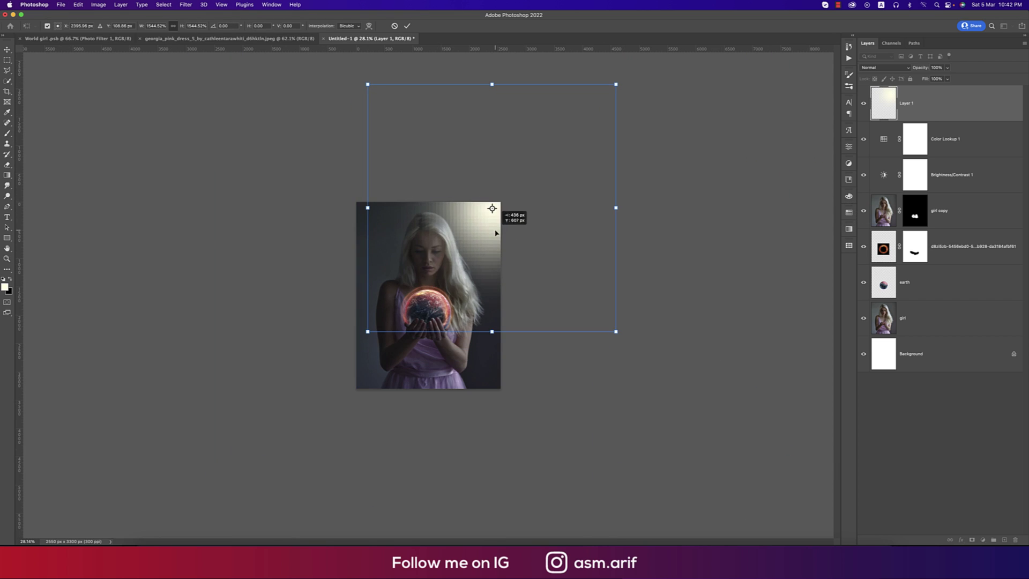
pyautogui.moveTo(492, 332); pyautogui.dragTo(514, 426)
pyautogui.moveTo(481, 289)
pyautogui.mouseDown()
pyautogui.moveTo(497, 271)
pyautogui.moveTo(498, 289)
pyautogui.mouseUp()
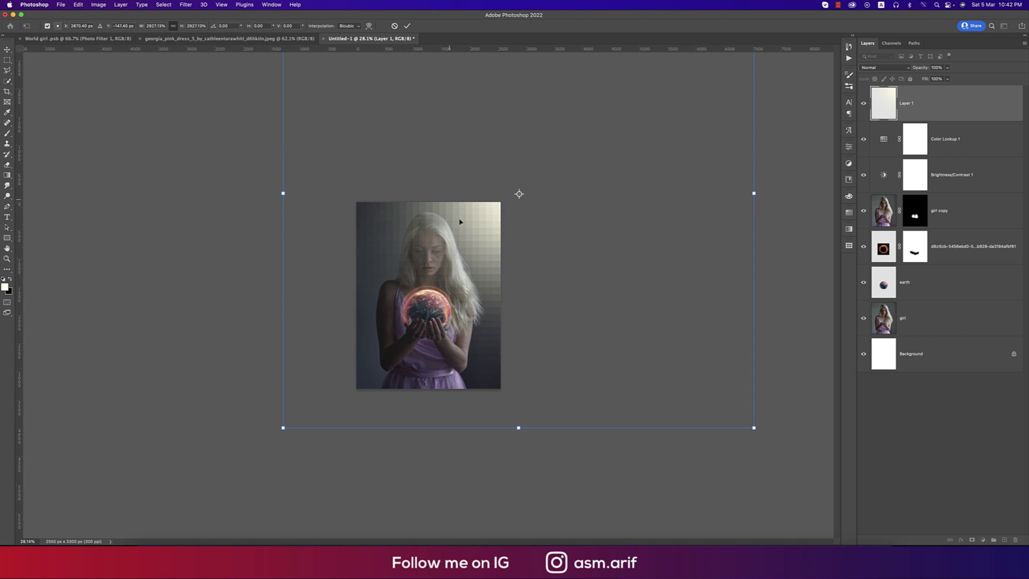
pyautogui.click(407, 26)
# Set the glow layer's blend mode to Screen.
pyautogui.press('b')
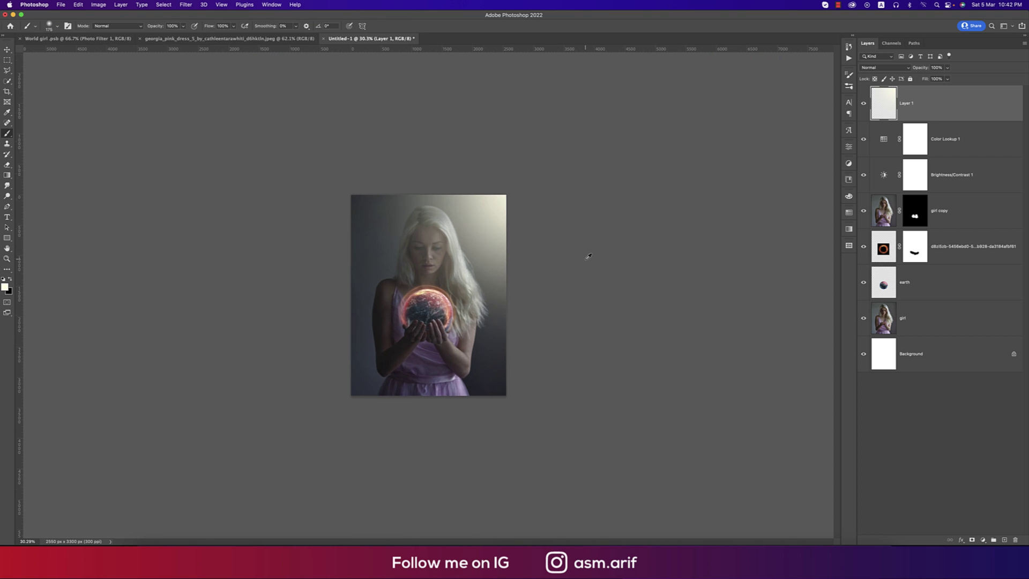
pyautogui.scroll(4, 581, 255)
pyautogui.click(884, 69)
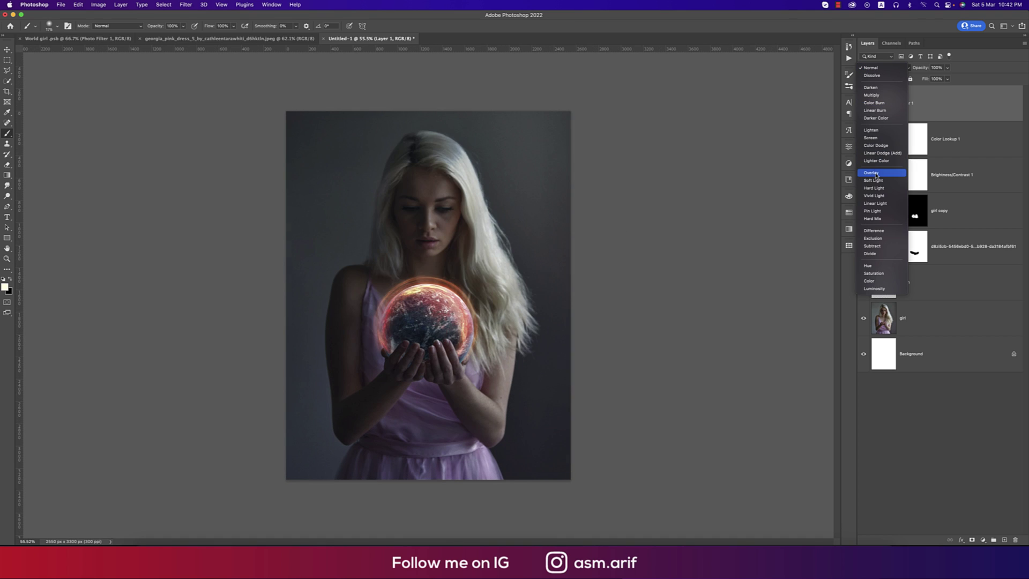
pyautogui.click(877, 141)
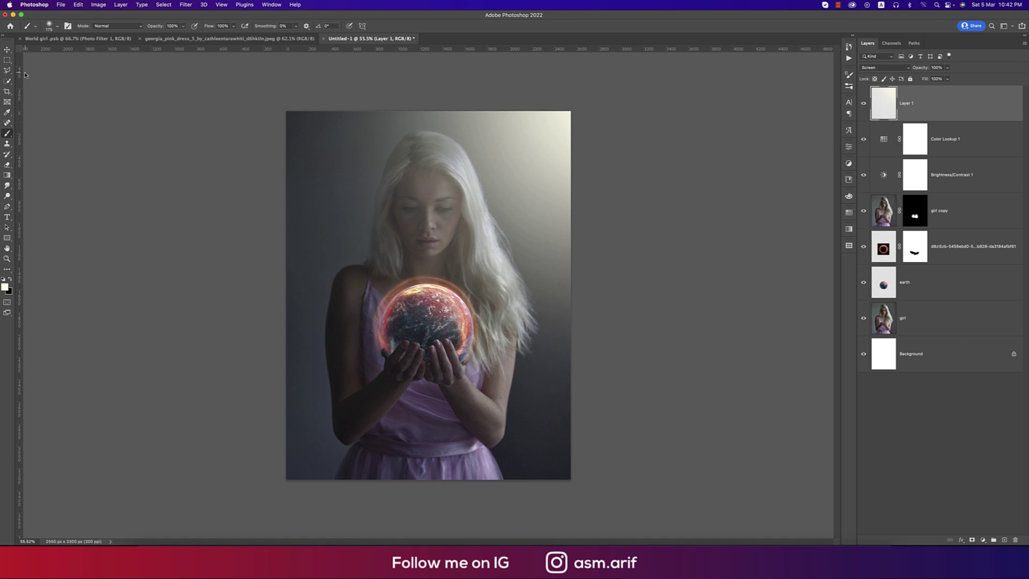
pyautogui.click(8, 50)
# Convert the layers from Layer 1 to girl into one smart object and launch Color Efex Pro 4 on it.
pyautogui.click(984, 329)
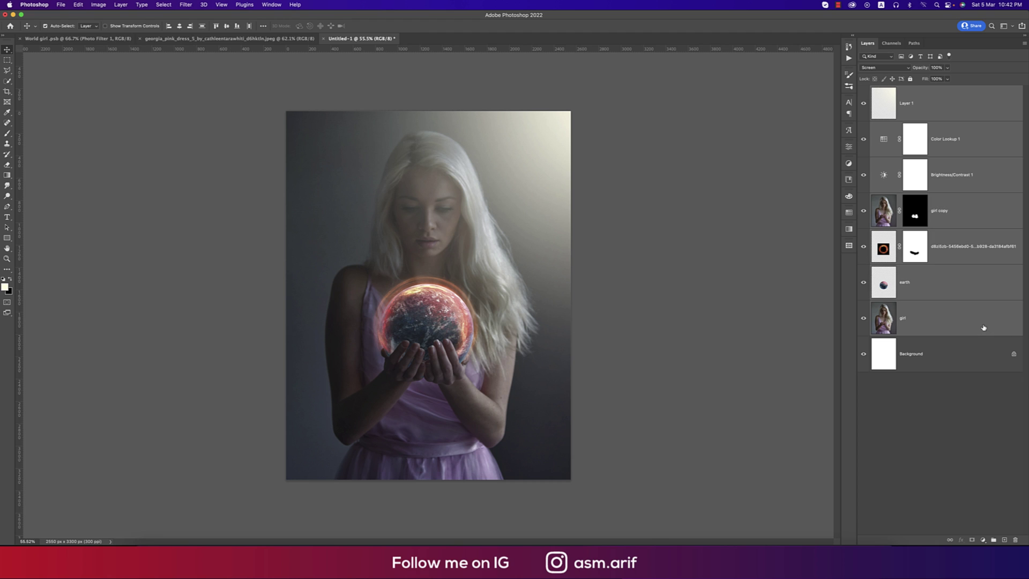
pyautogui.rightClick(981, 326)
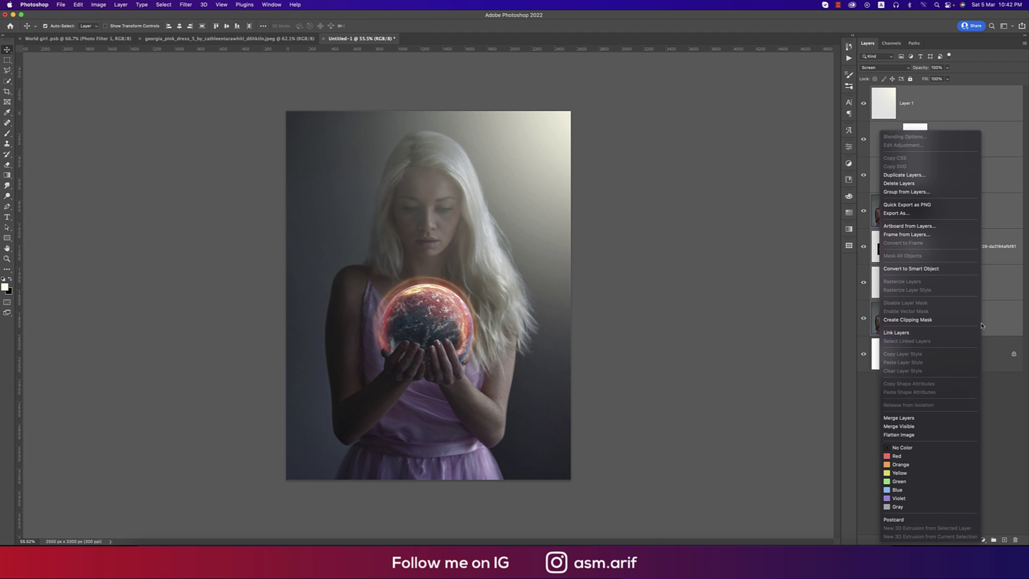
pyautogui.click(894, 269)
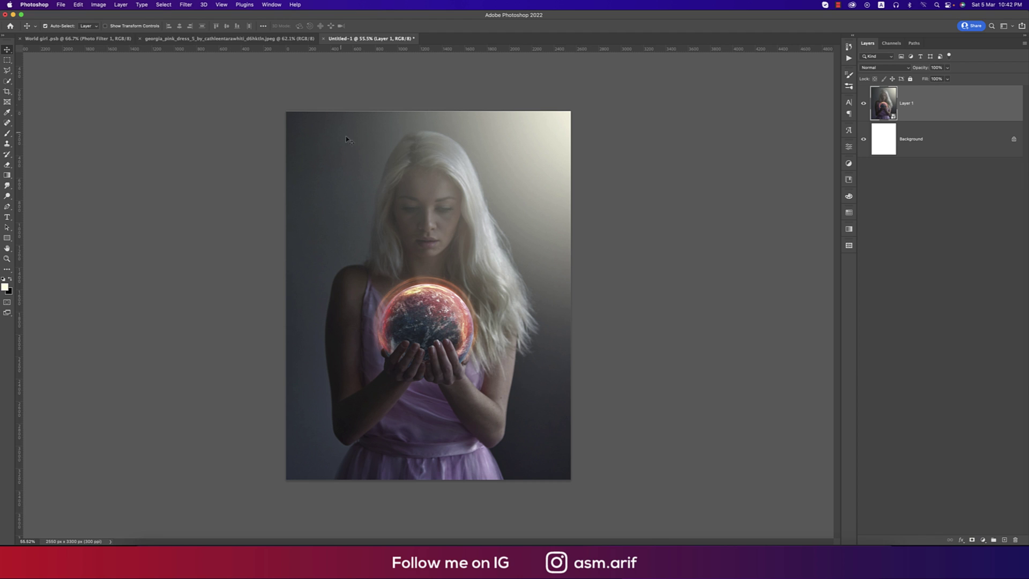
pyautogui.click(186, 4)
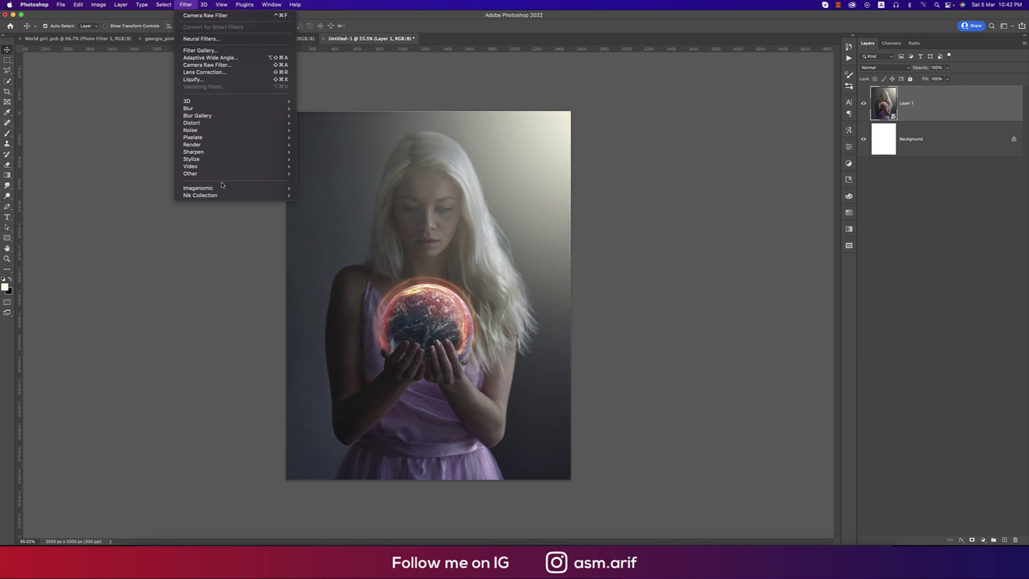
pyautogui.moveTo(224, 196)
pyautogui.click(323, 203)
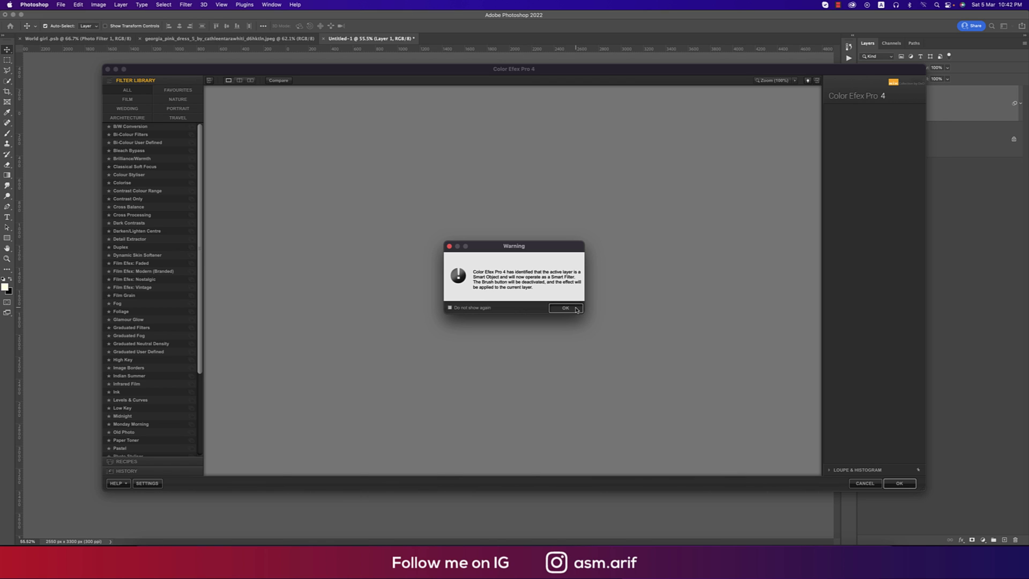
# Apply the Cross Processing filter with method C04 to the composite and return to Photoshop.
pyautogui.click(566, 308)
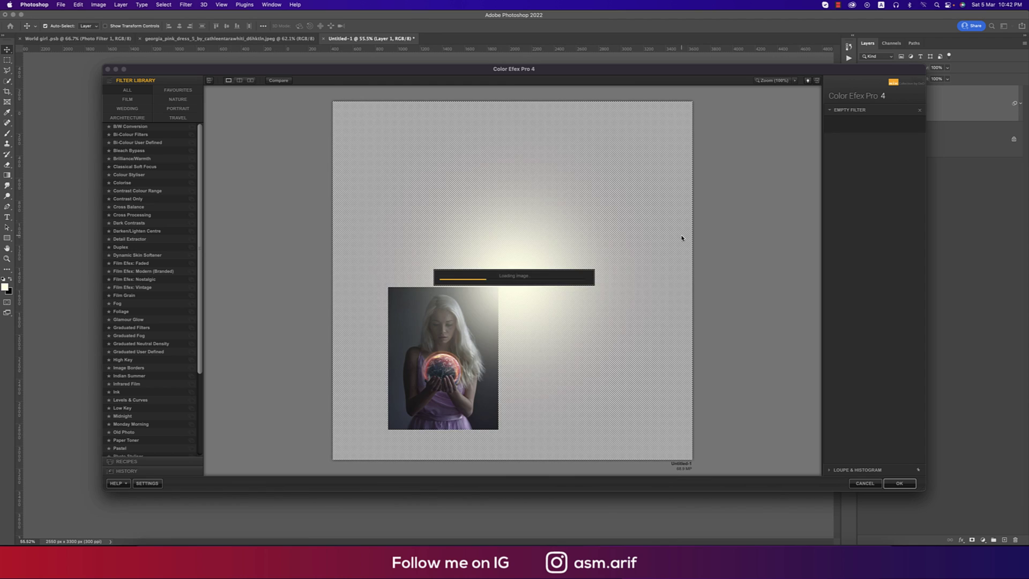
pyautogui.click(131, 214)
pyautogui.click(916, 128)
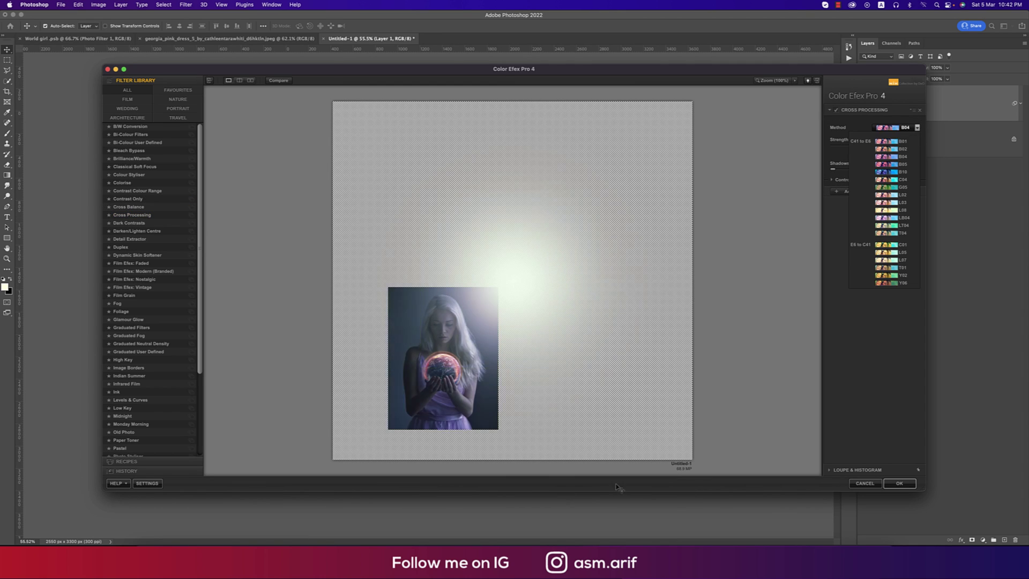
pyautogui.click(464, 373)
pyautogui.press('super+equal')
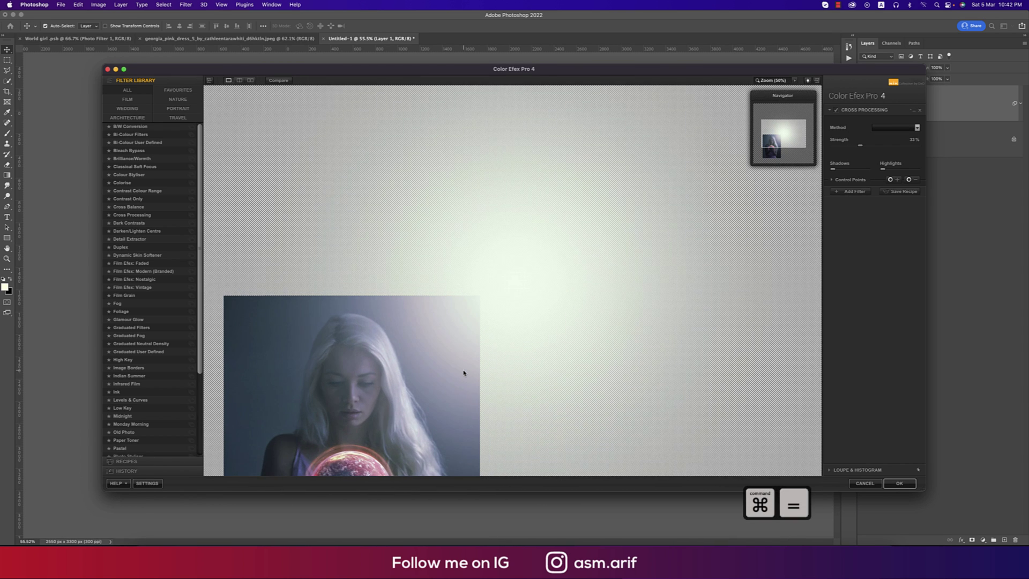
pyautogui.moveTo(459, 374); pyautogui.dragTo(579, 232)
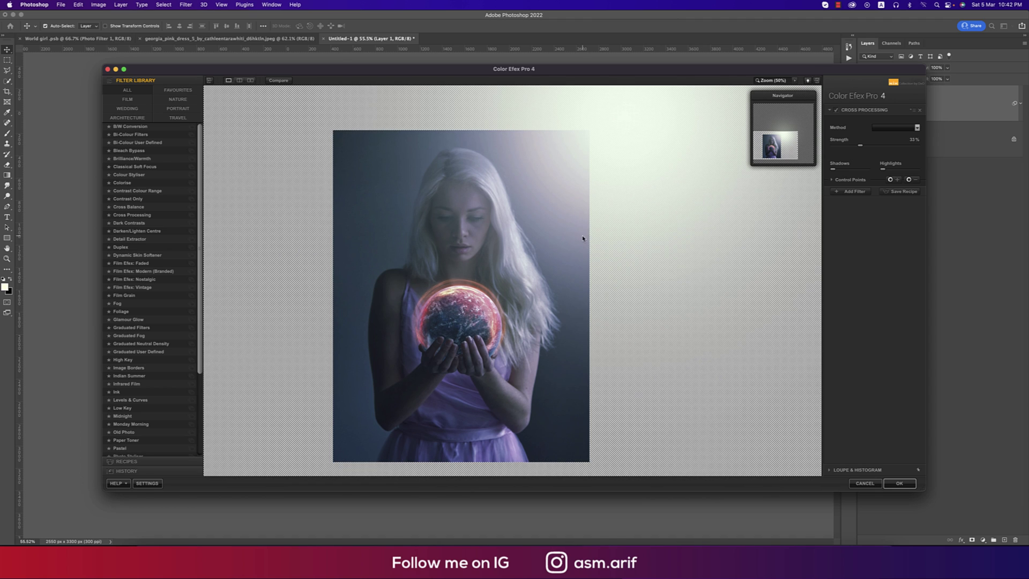
pyautogui.click(885, 130)
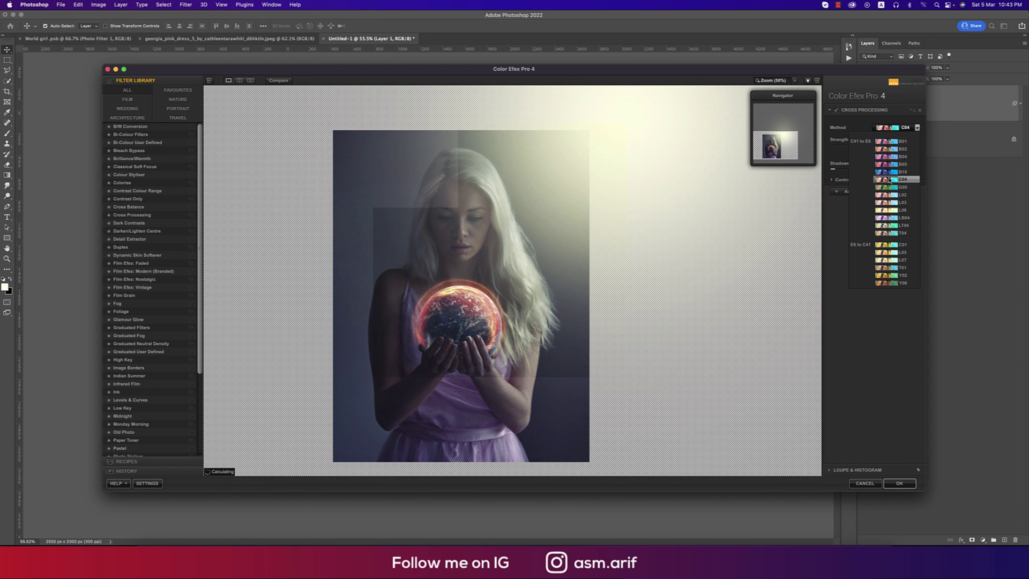
pyautogui.click(889, 180)
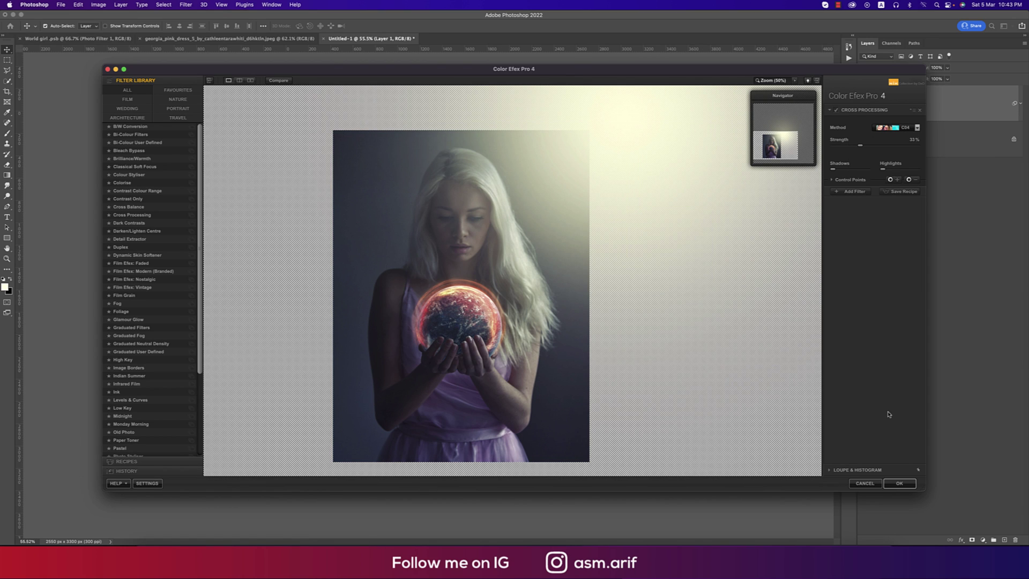
pyautogui.click(899, 483)
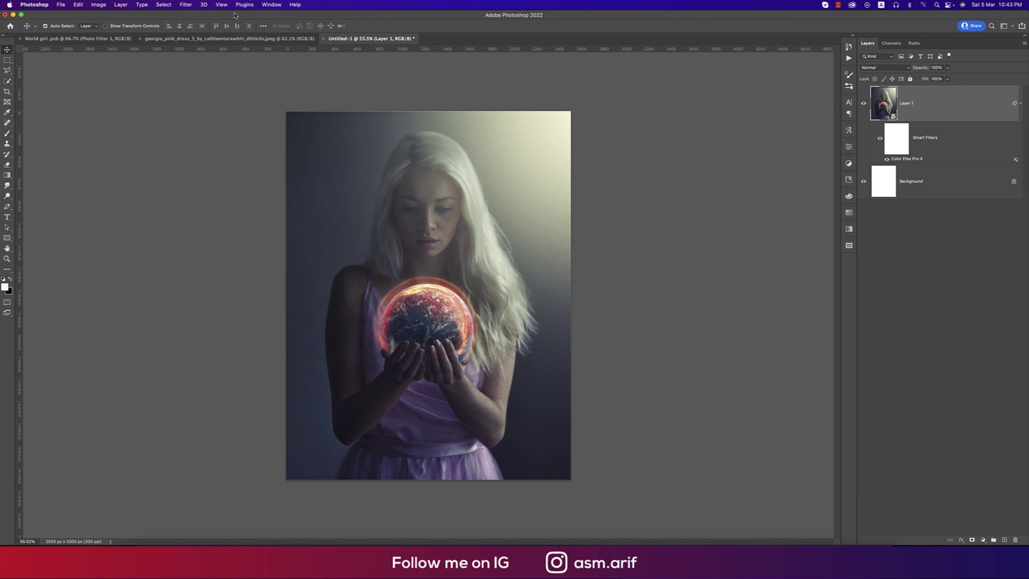
pyautogui.scroll(2, 419, 185)
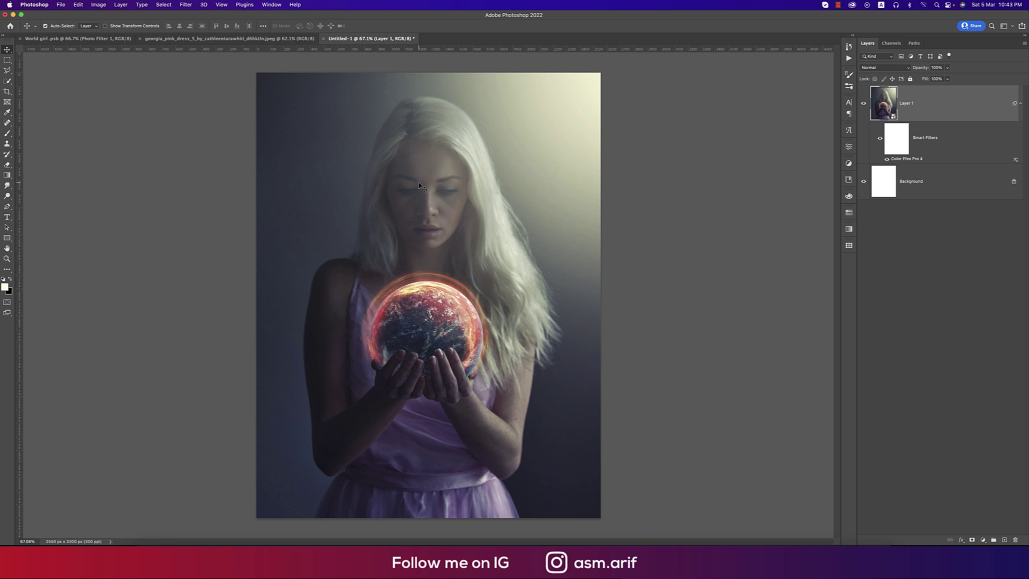
pyautogui.click(247, 38)
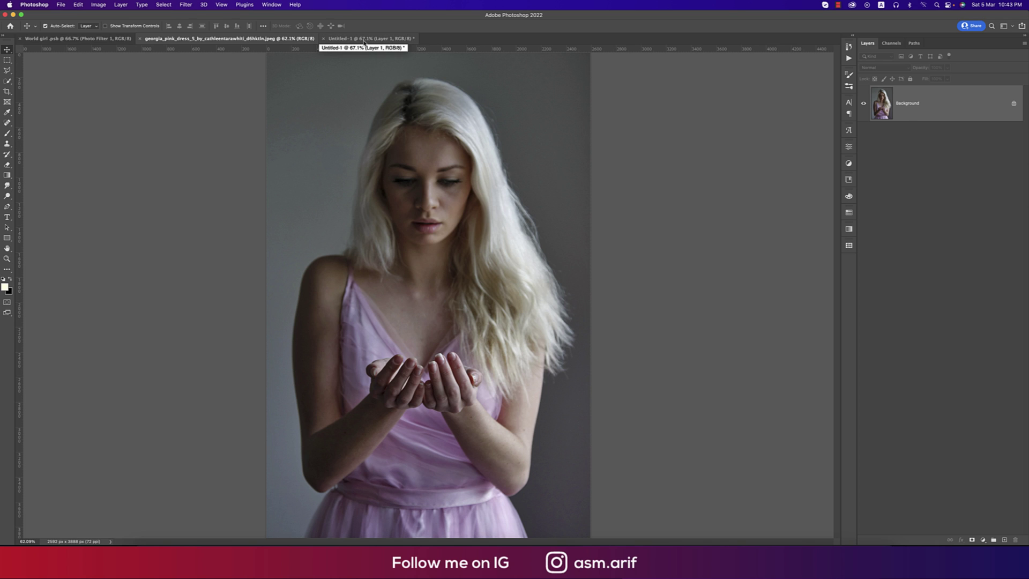
pyautogui.click(364, 39)
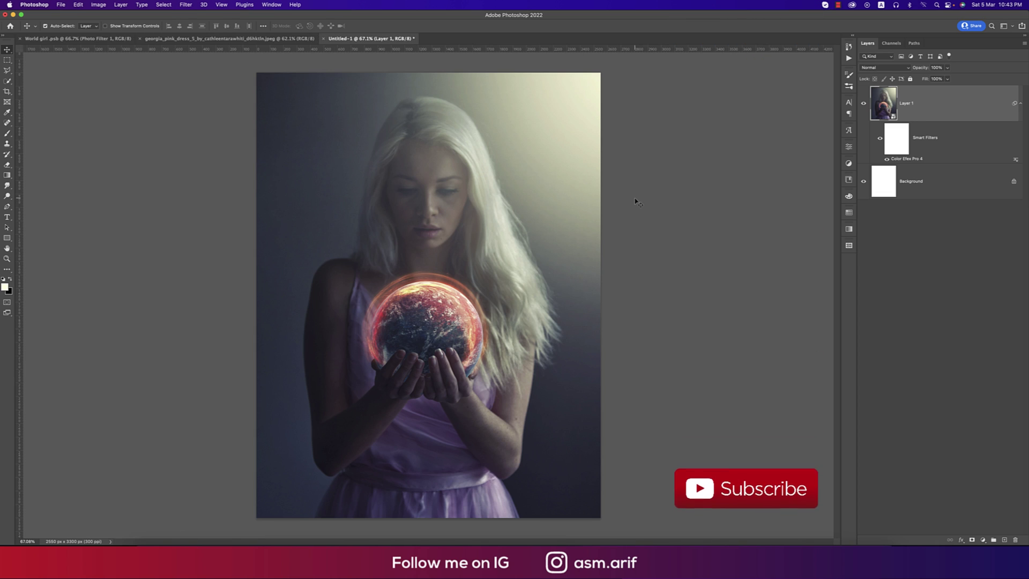